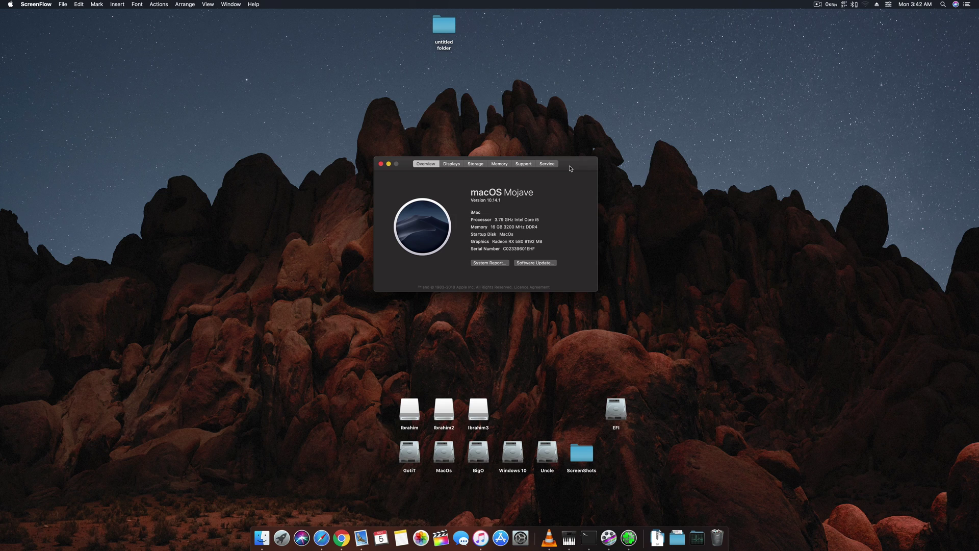
- Open the System Report from About This Mac and display the USB device tree below the overview window
{"action": "left_click_drag", "start_coordinate": [570, 167], "coordinate": [582, 177]}
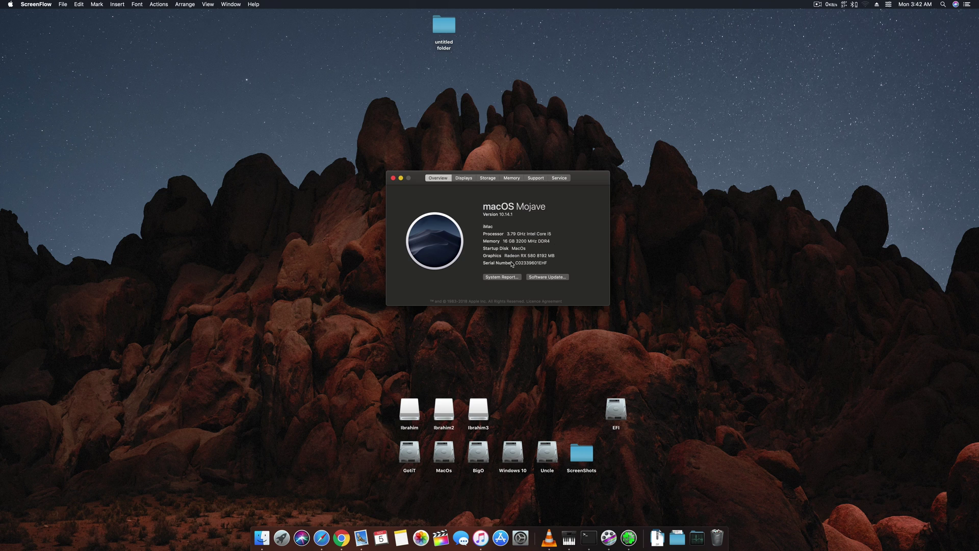
{"action": "left_click_drag", "start_coordinate": [592, 174], "coordinate": [591, 154]}
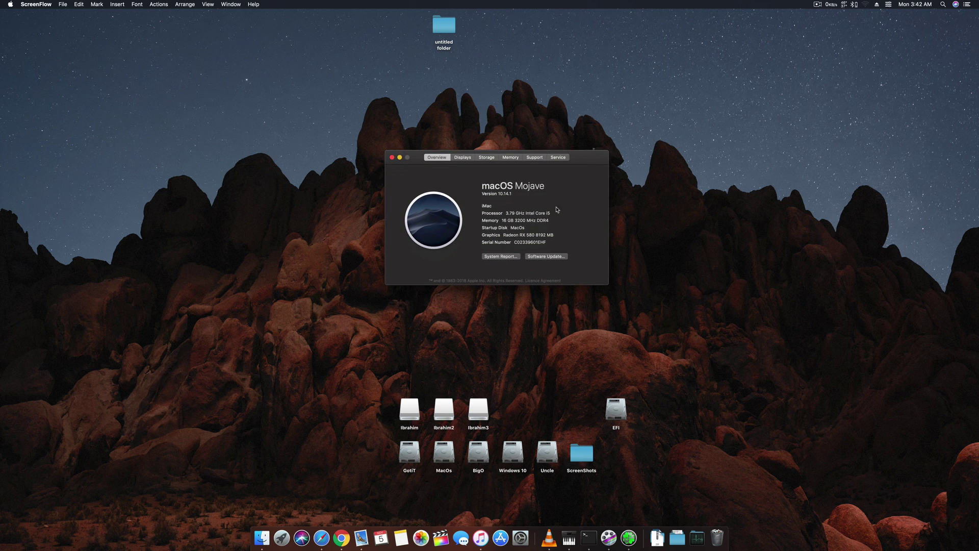
{"action": "left_click", "coordinate": [503, 256]}
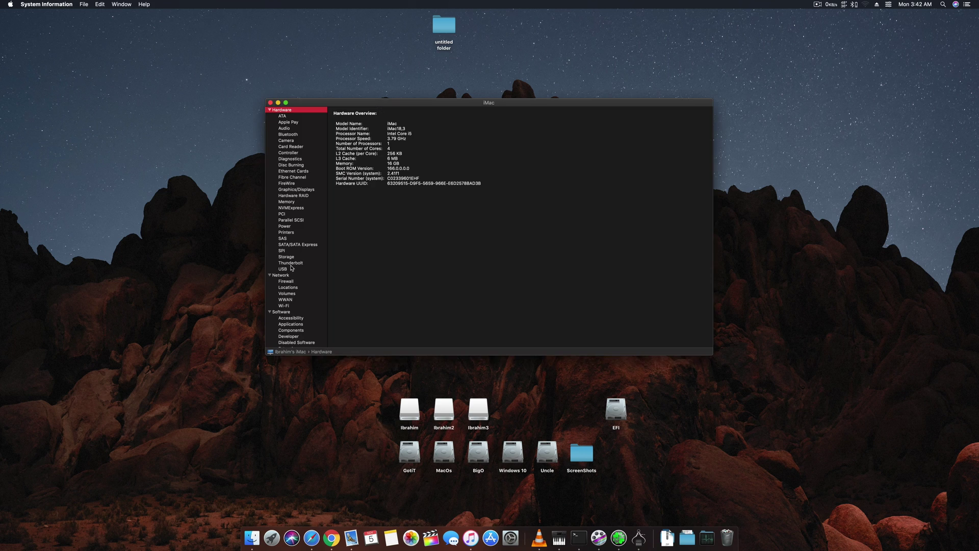
{"action": "left_click", "coordinate": [291, 269]}
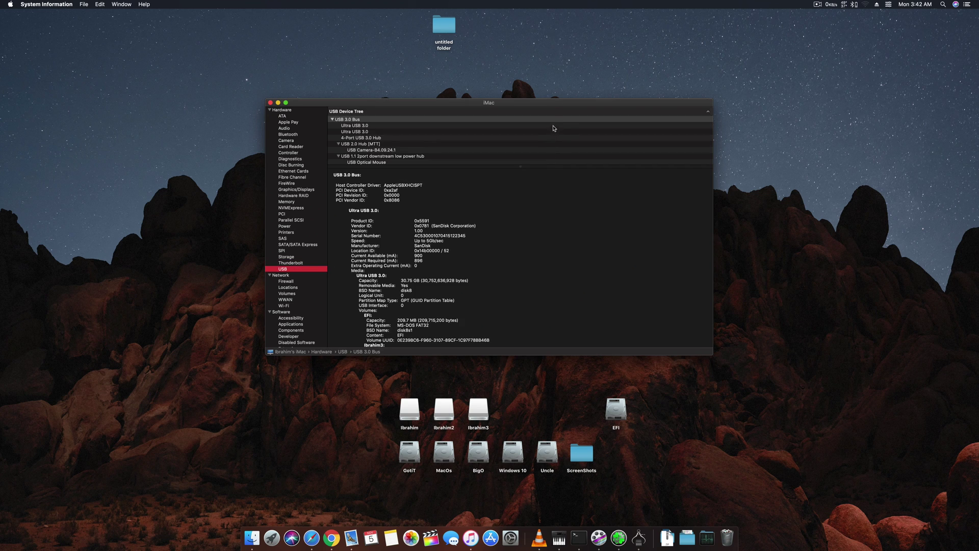
{"action": "left_click_drag", "start_coordinate": [554, 104], "coordinate": [611, 262]}
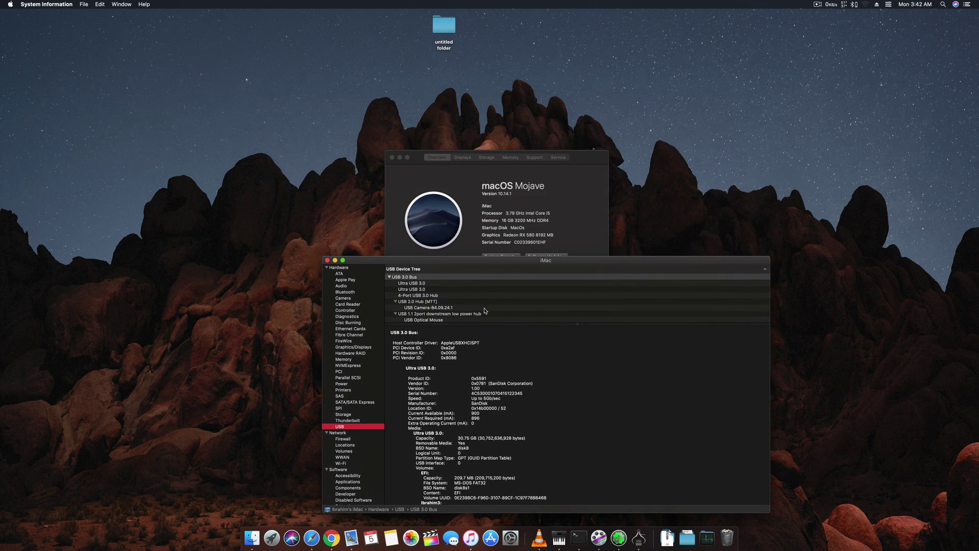
- Examine the details of each connected Ultra USB 3.0 drive under the USB 3.0 and USB 3.1 buses
{"action": "left_click", "coordinate": [439, 284]}
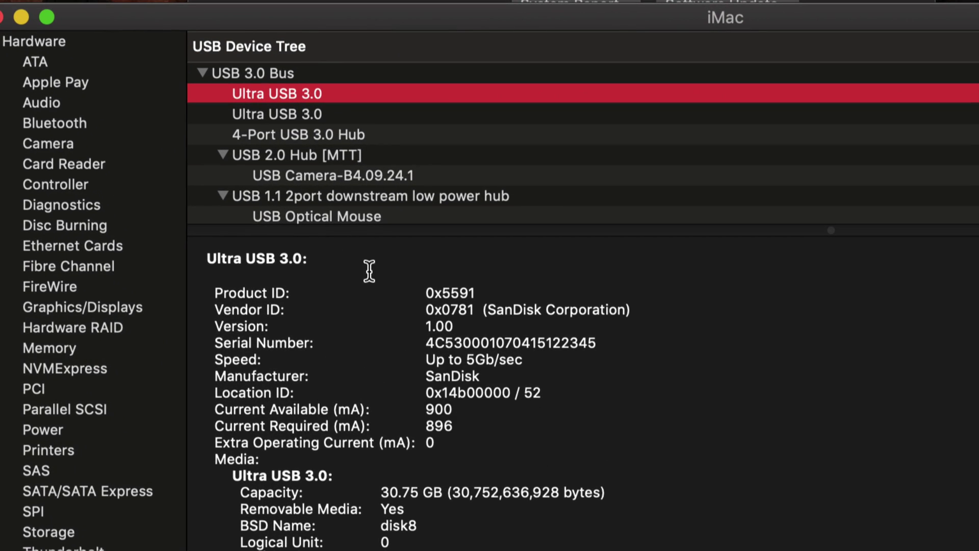
{"action": "left_click", "coordinate": [293, 117]}
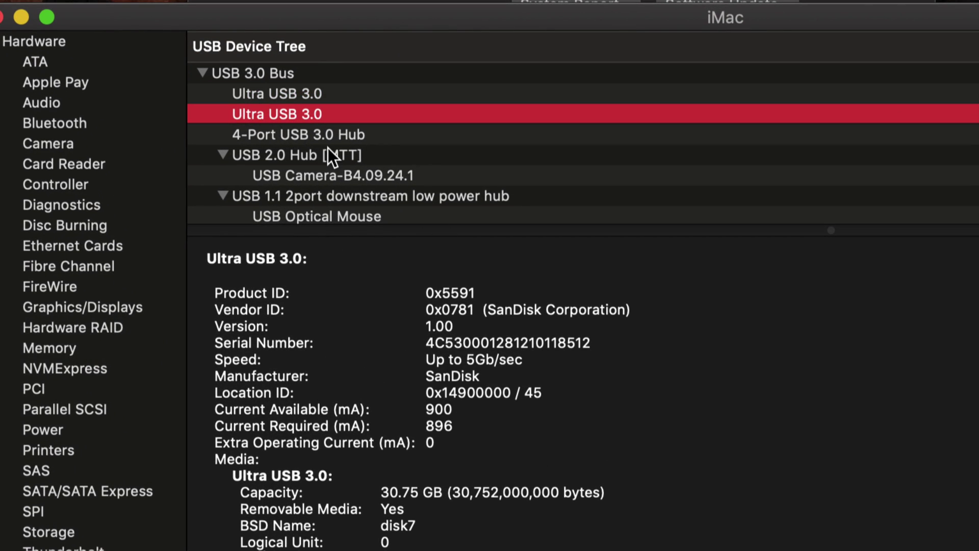
{"action": "scroll", "coordinate": [328, 148], "scroll_direction": "down", "scroll_amount": 5}
{"action": "left_click", "coordinate": [294, 191]}
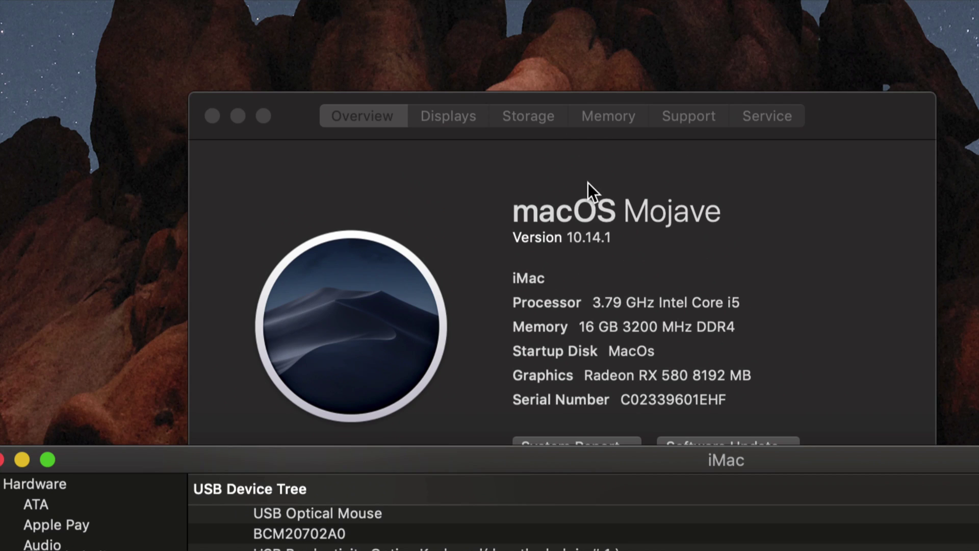
- Bring the About This Mac overview forward to check the macOS version, and close the System Report
{"action": "left_click", "coordinate": [601, 108]}
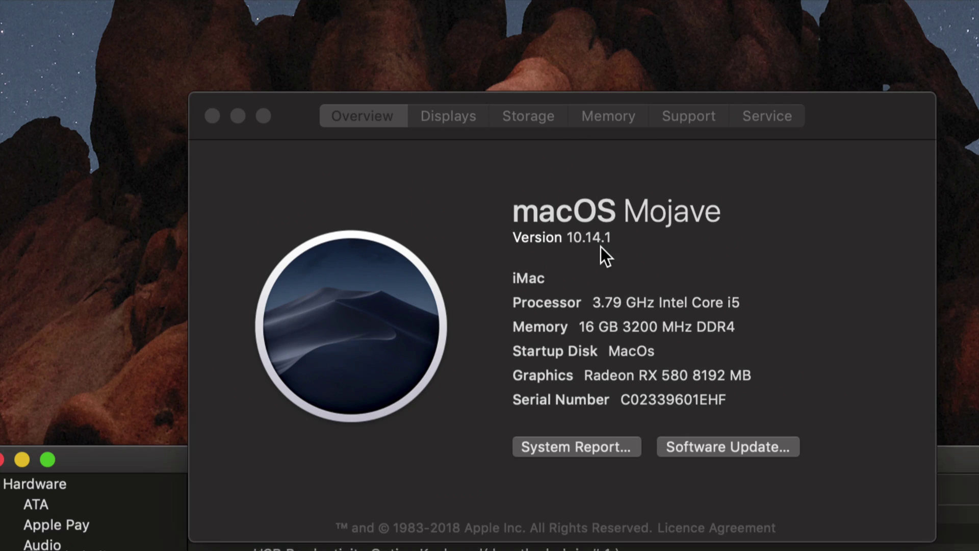
{"action": "left_click_drag", "start_coordinate": [809, 127], "coordinate": [731, 66]}
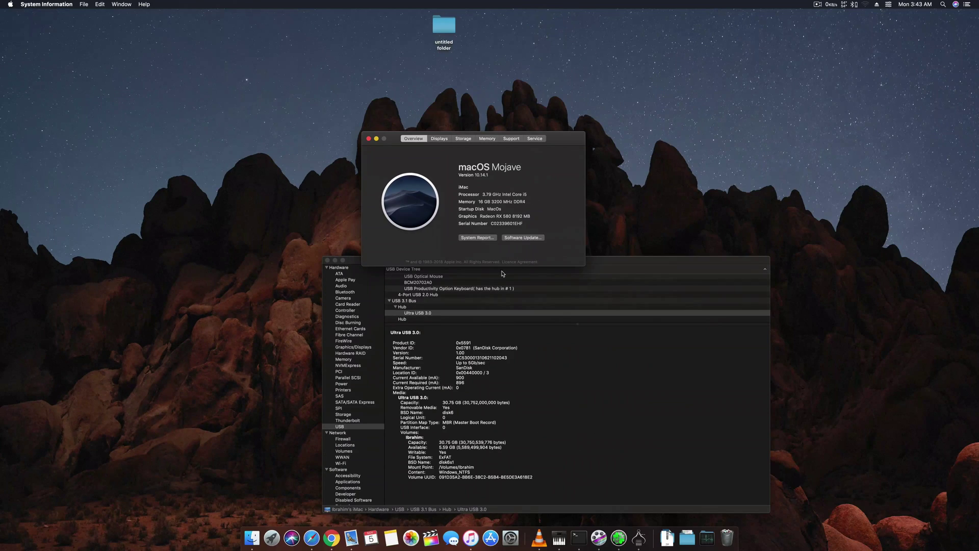
{"action": "left_click", "coordinate": [451, 331]}
{"action": "left_click", "coordinate": [327, 260]}
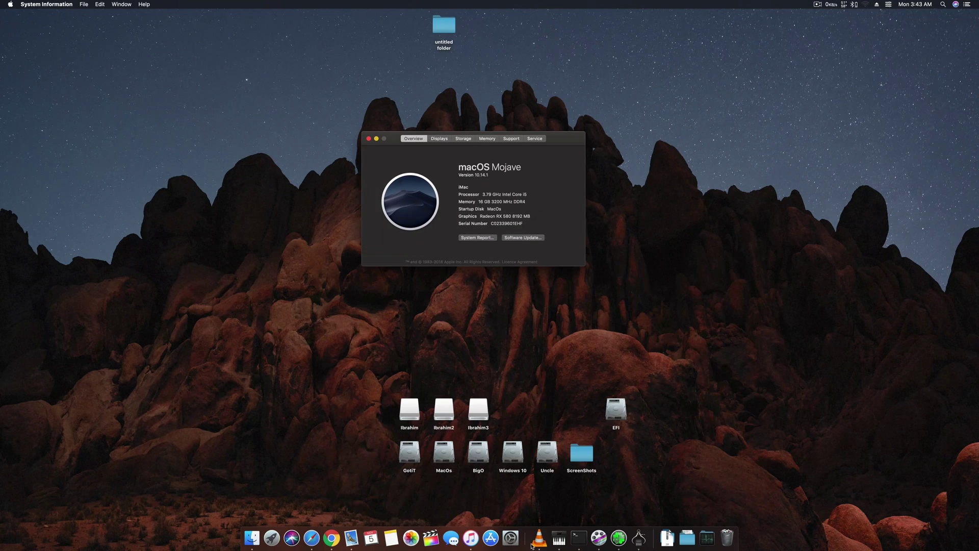
- Switch to Clover Configurator, open the EFI partition's config.plist and view its kernel and kext patches
{"action": "left_click", "coordinate": [614, 543]}
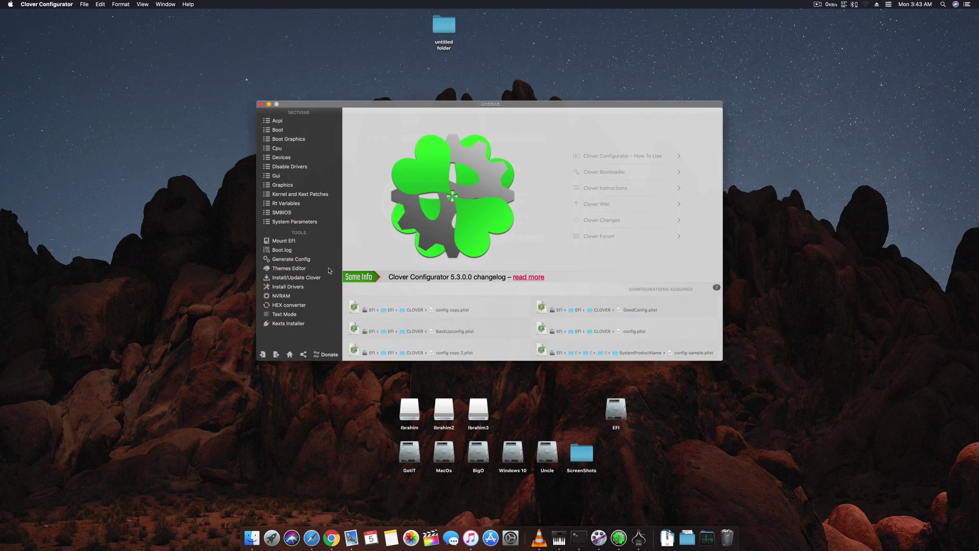
{"action": "left_click", "coordinate": [660, 339]}
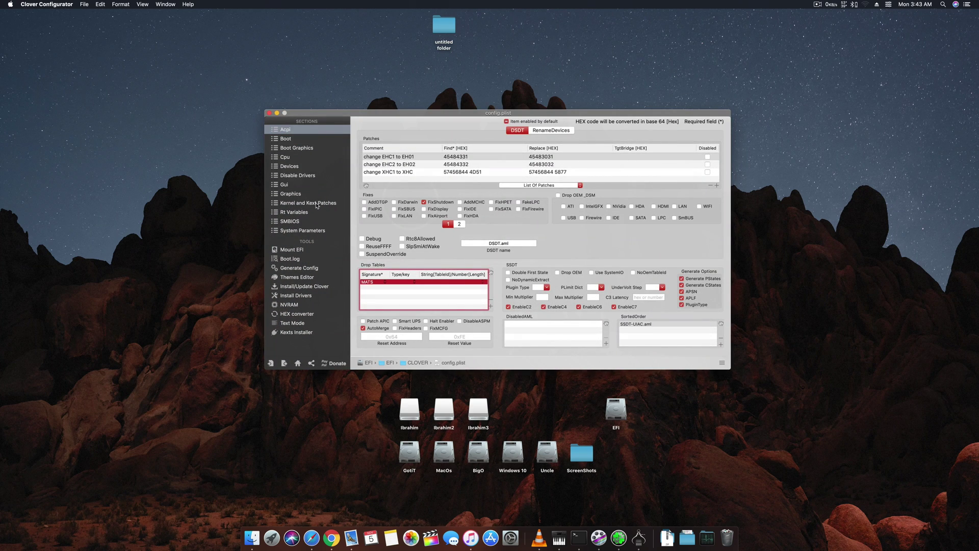
{"action": "left_click", "coordinate": [312, 203]}
{"action": "left_click", "coordinate": [492, 254]}
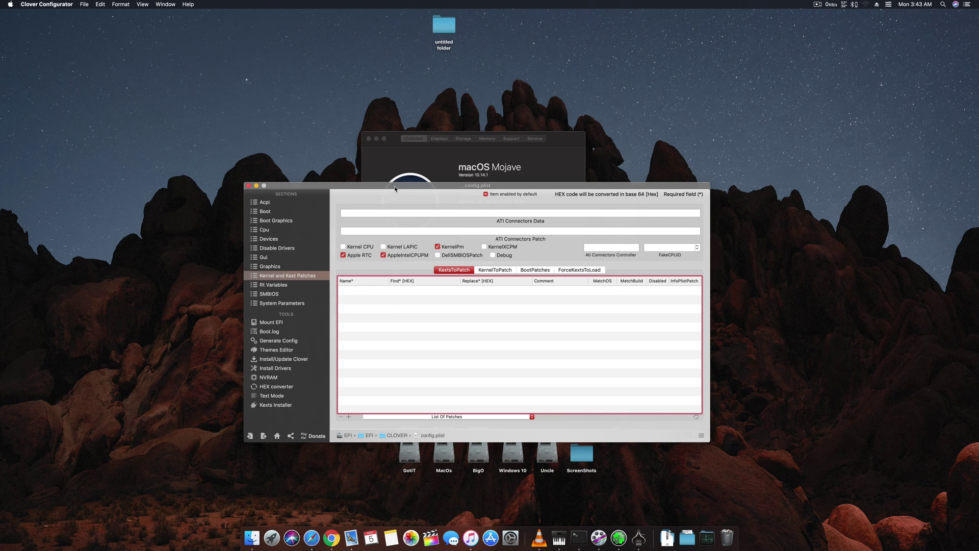
- Check the boot arguments and the ACPI rename patches in config.plist, and close the file
{"action": "left_click", "coordinate": [274, 211]}
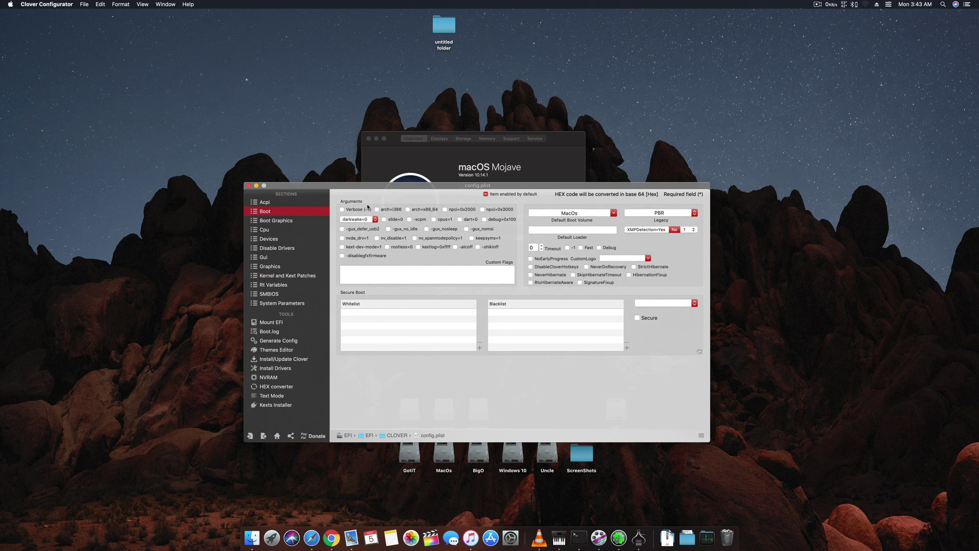
{"action": "left_click_drag", "start_coordinate": [269, 186], "coordinate": [390, 230]}
{"action": "left_click_drag", "start_coordinate": [535, 236], "coordinate": [537, 238]}
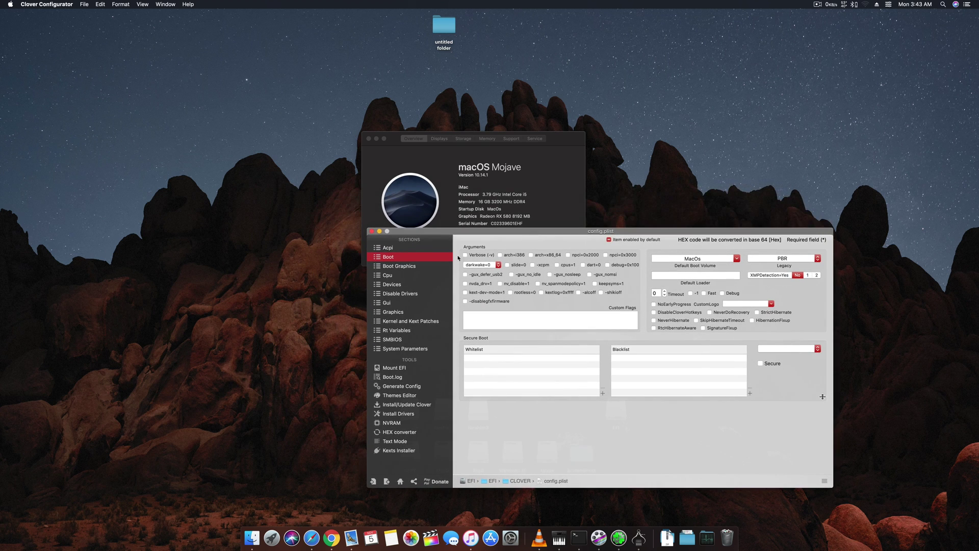
{"action": "left_click", "coordinate": [413, 249]}
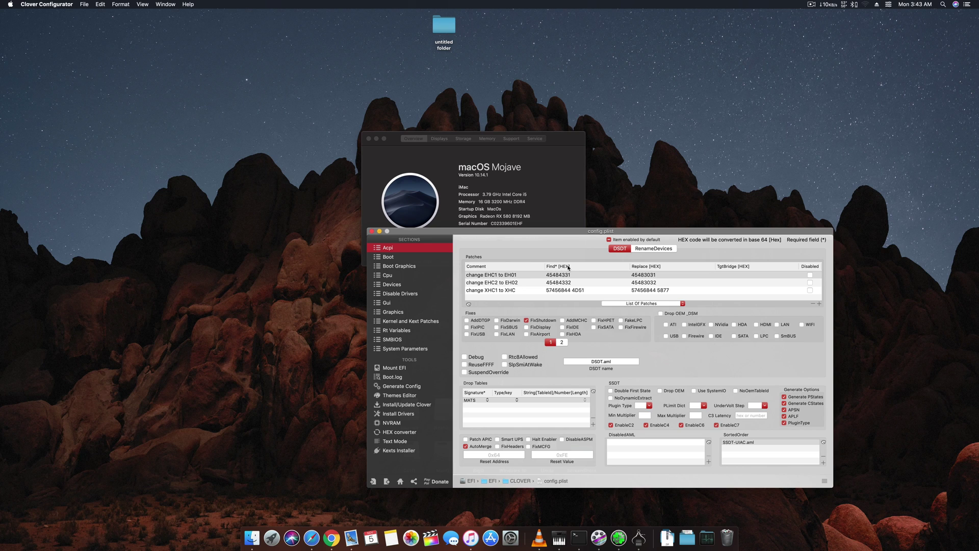
{"action": "key", "text": "super+w"}
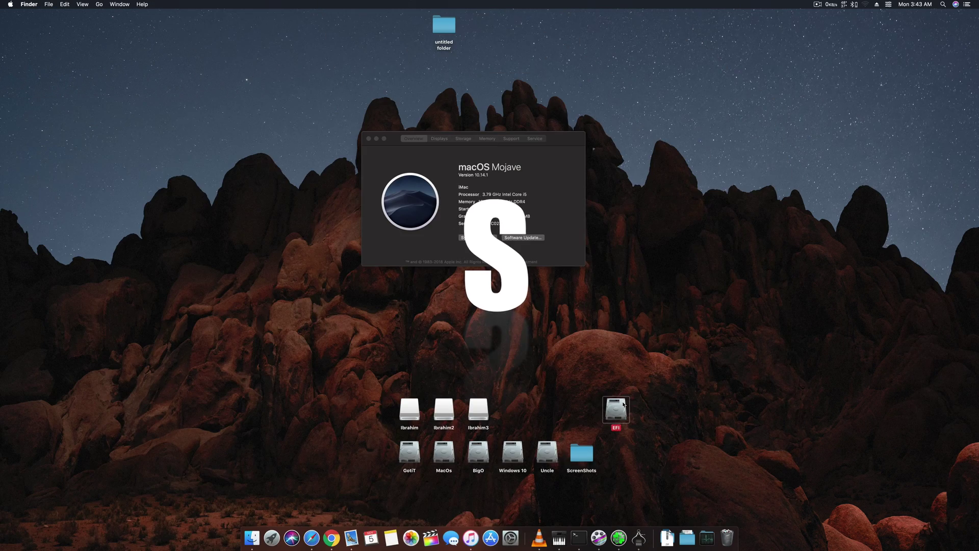
- Open the patched folder inside EFI/CLOVER/ACPI on the EFI partition
{"action": "double_click", "coordinate": [615, 408]}
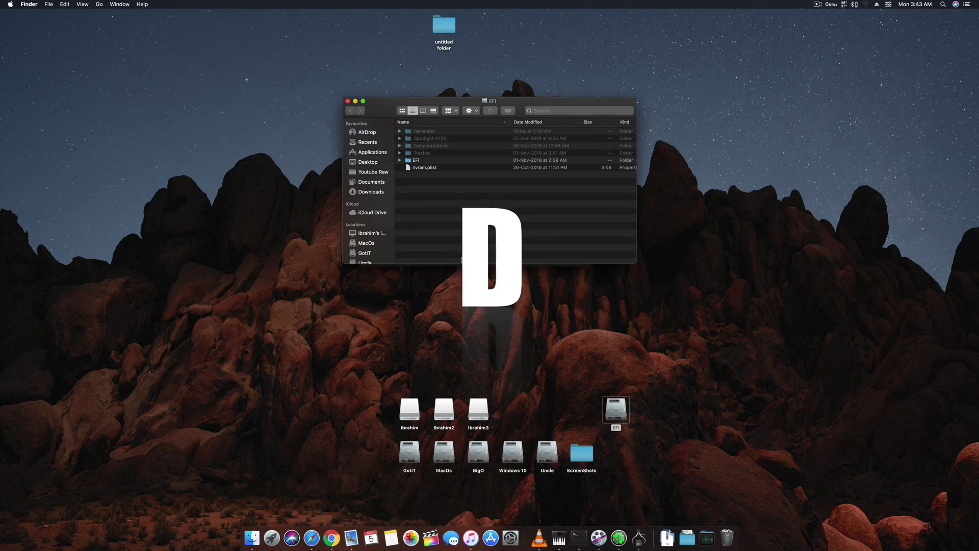
{"action": "double_click", "coordinate": [415, 160]}
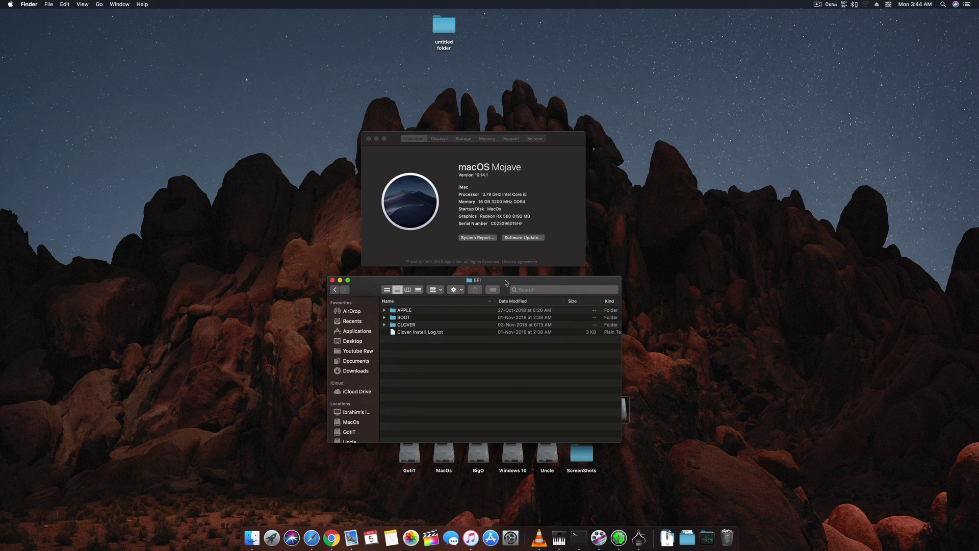
{"action": "double_click", "coordinate": [428, 321]}
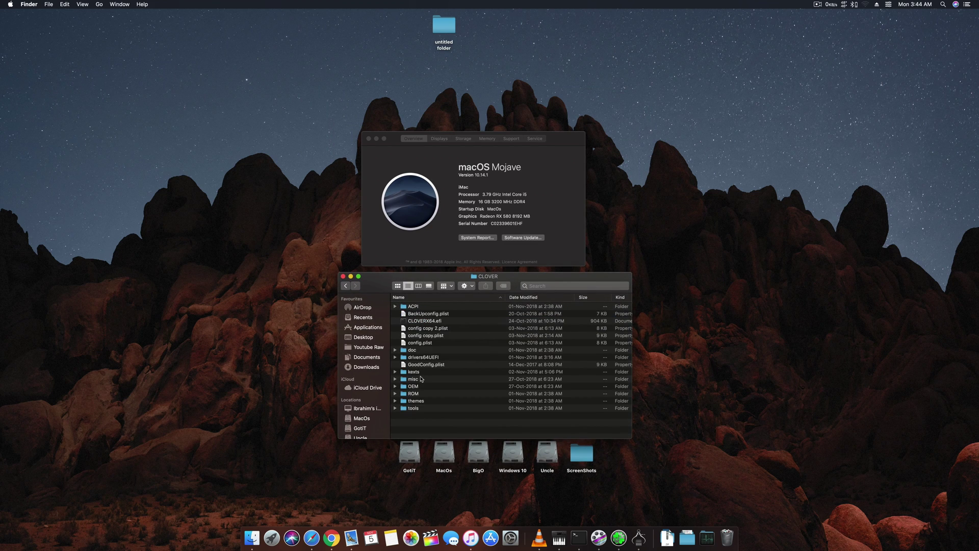
{"action": "double_click", "coordinate": [420, 307]}
{"action": "double_click", "coordinate": [421, 313]}
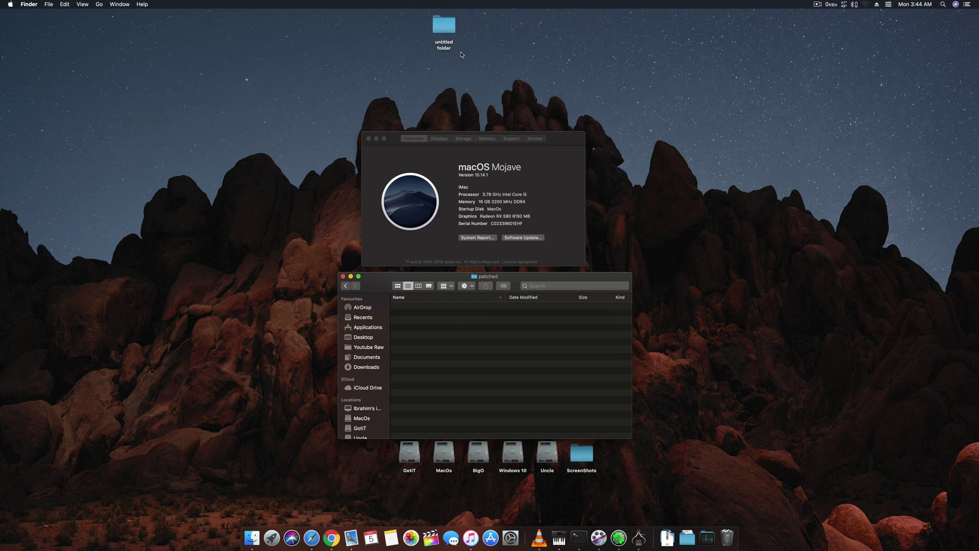
- Locate SSDT-UIAC.aml in the desktop's untitled folder, and close that folder and the patched folder
{"action": "double_click", "coordinate": [448, 21]}
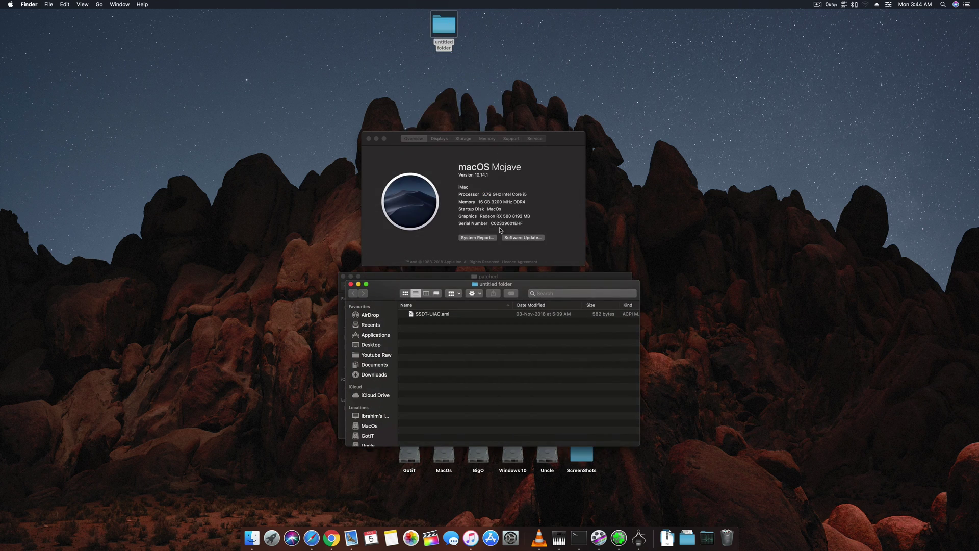
{"action": "left_click", "coordinate": [440, 315]}
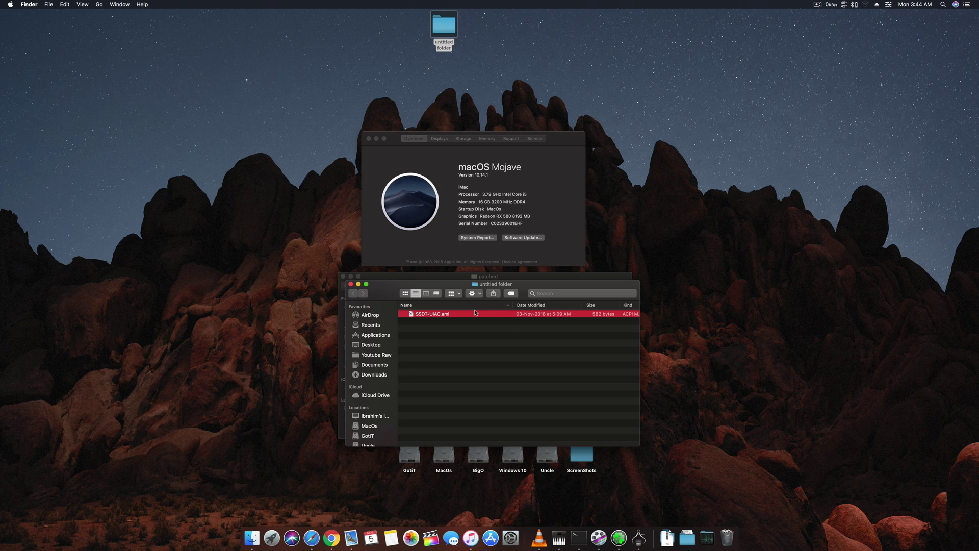
{"action": "left_click_drag", "start_coordinate": [530, 287], "coordinate": [528, 314]}
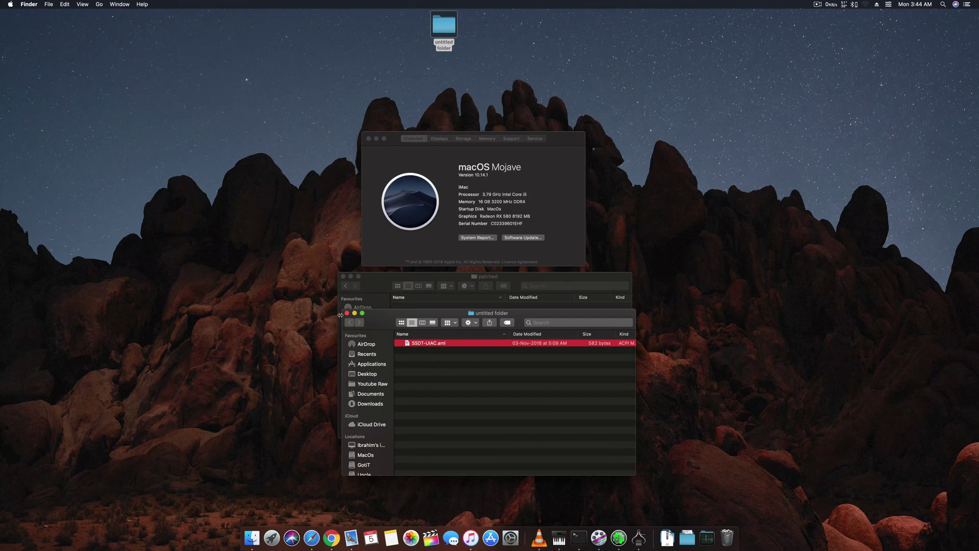
{"action": "left_click", "coordinate": [306, 292]}
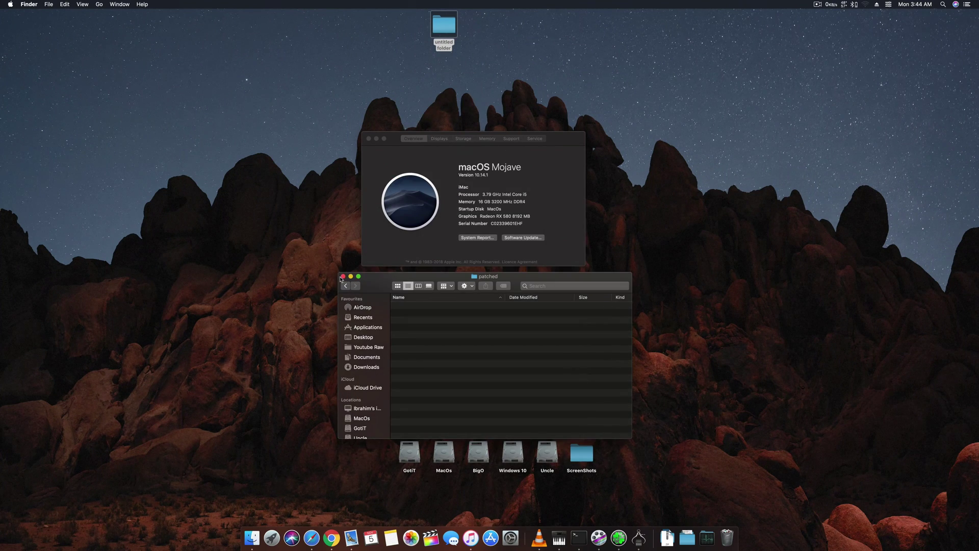
{"action": "left_click", "coordinate": [342, 276]}
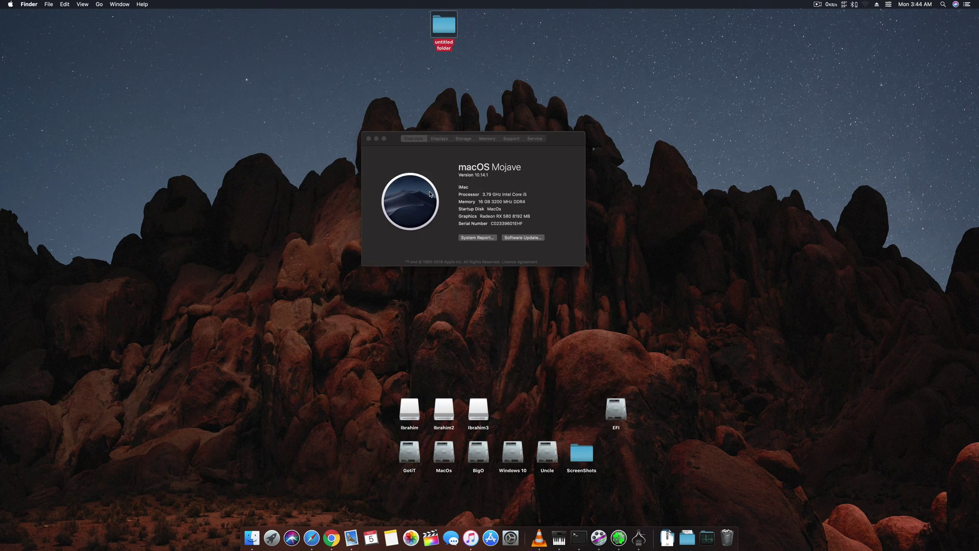
- Close the About This Mac overview and recheck the contents of the untitled folder on the desktop
{"action": "left_click", "coordinate": [370, 139]}
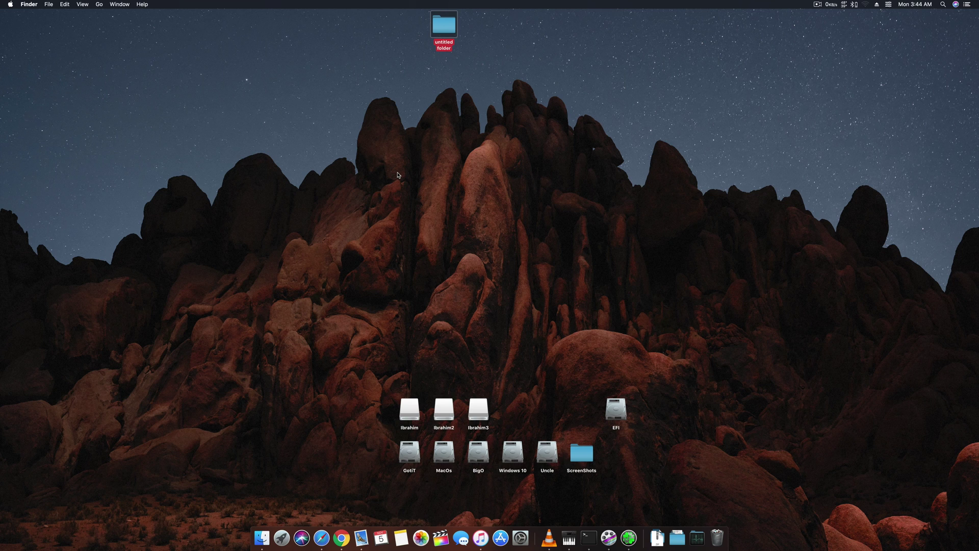
{"action": "double_click", "coordinate": [438, 23]}
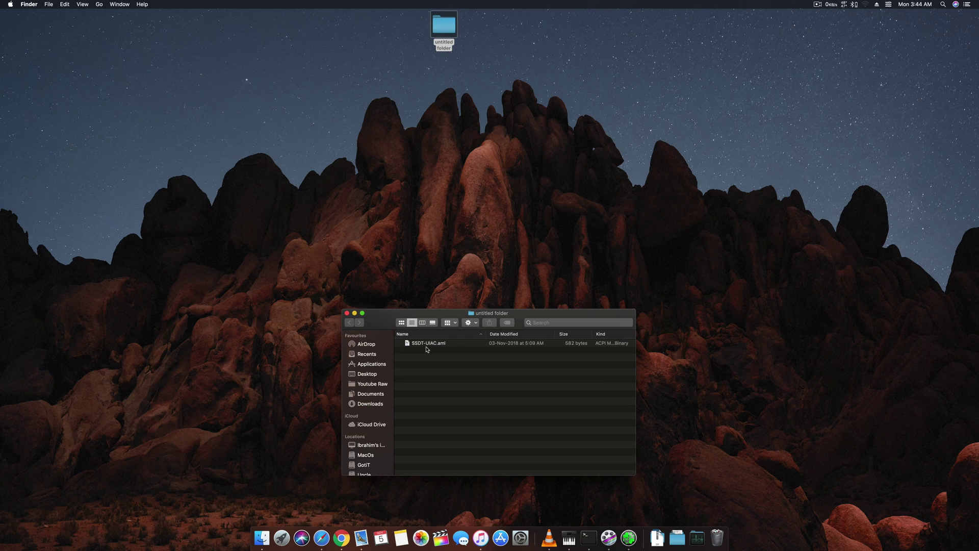
{"action": "left_click", "coordinate": [346, 313]}
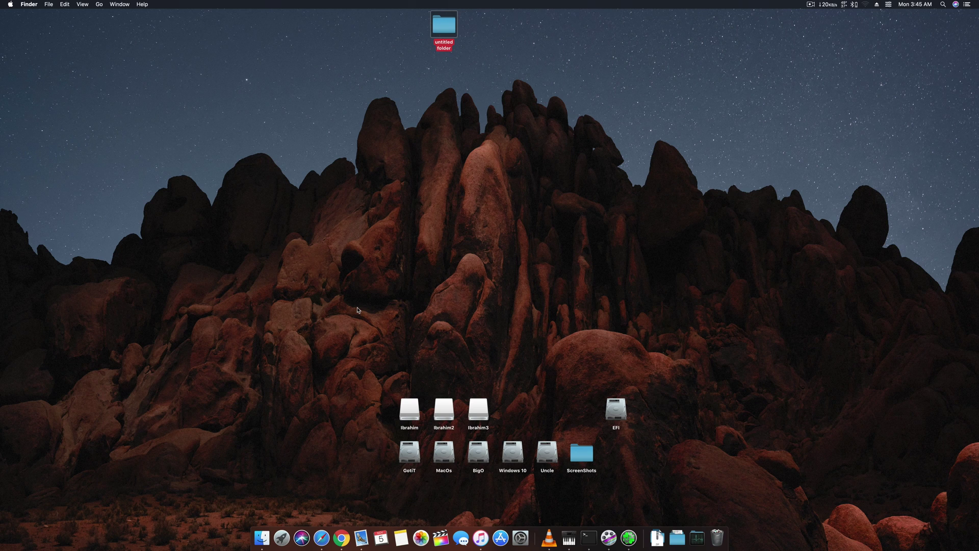
{"action": "left_click", "coordinate": [10, 4]}
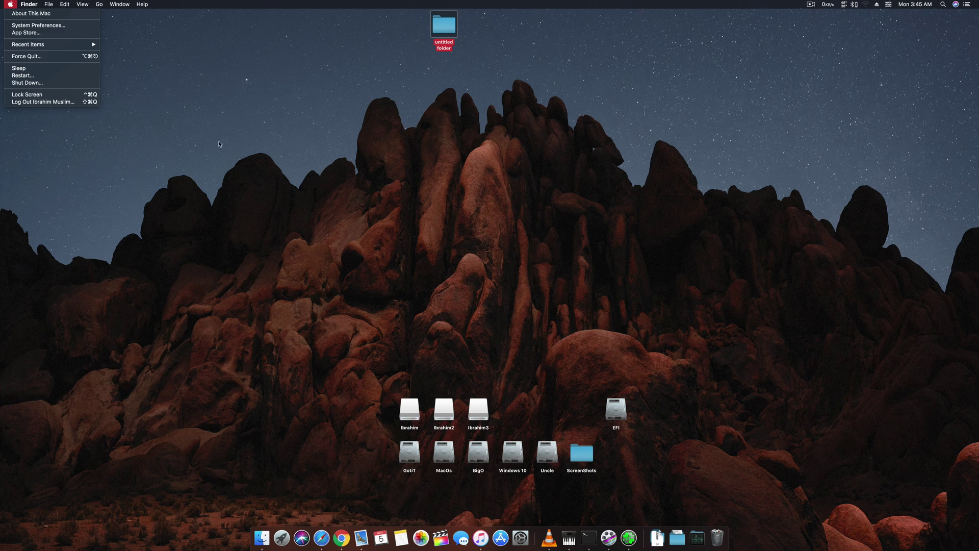
{"action": "left_click", "coordinate": [513, 408]}
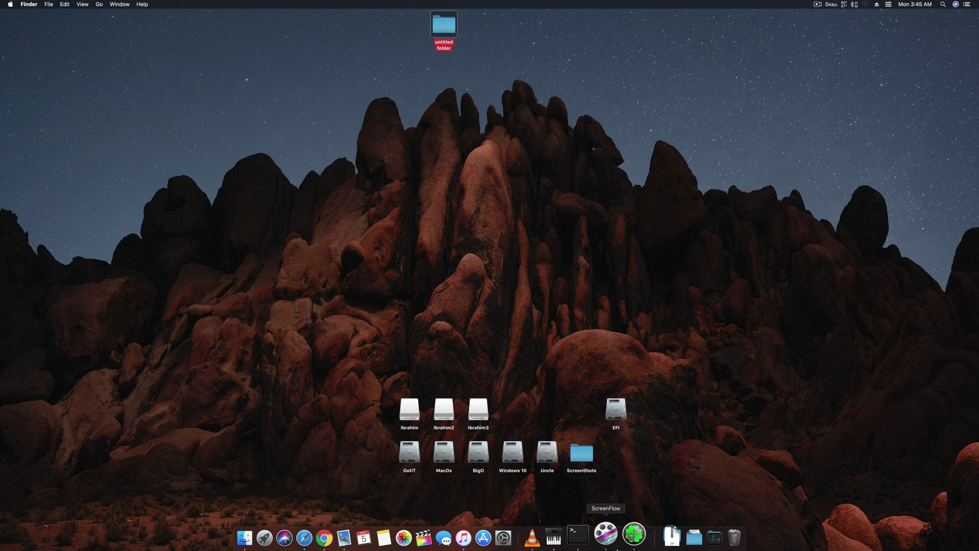
{"action": "left_click", "coordinate": [629, 537]}
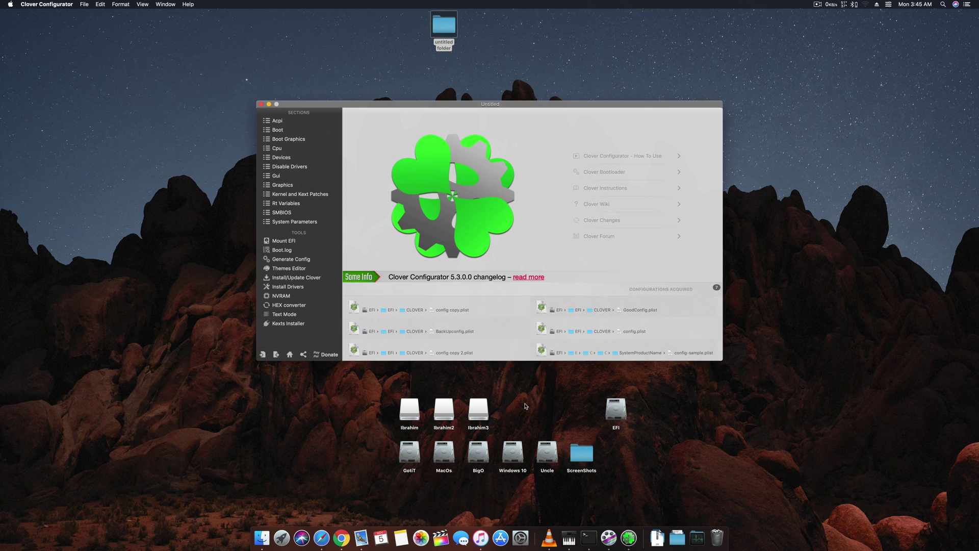
{"action": "key", "text": "super+w"}
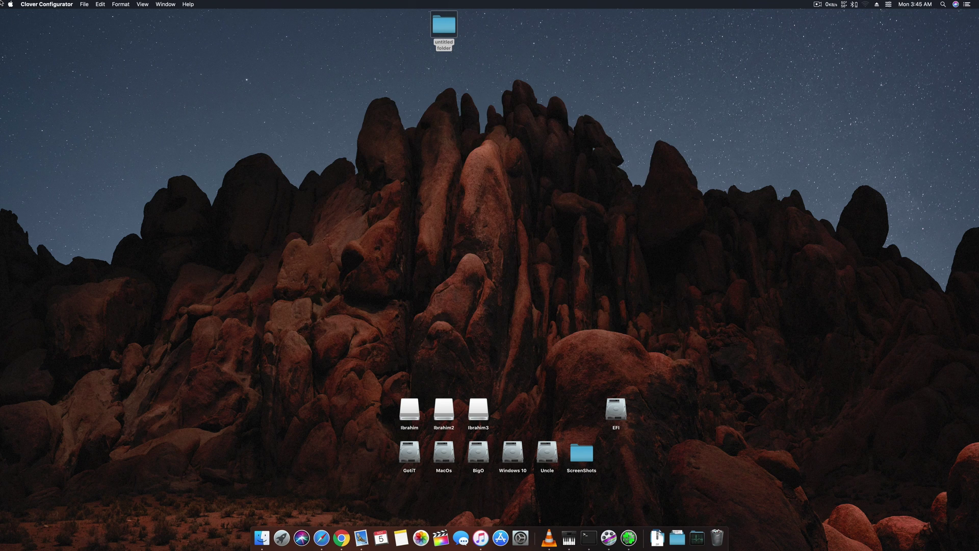
{"action": "left_click", "coordinate": [10, 4]}
{"action": "left_click", "coordinate": [831, 4]}
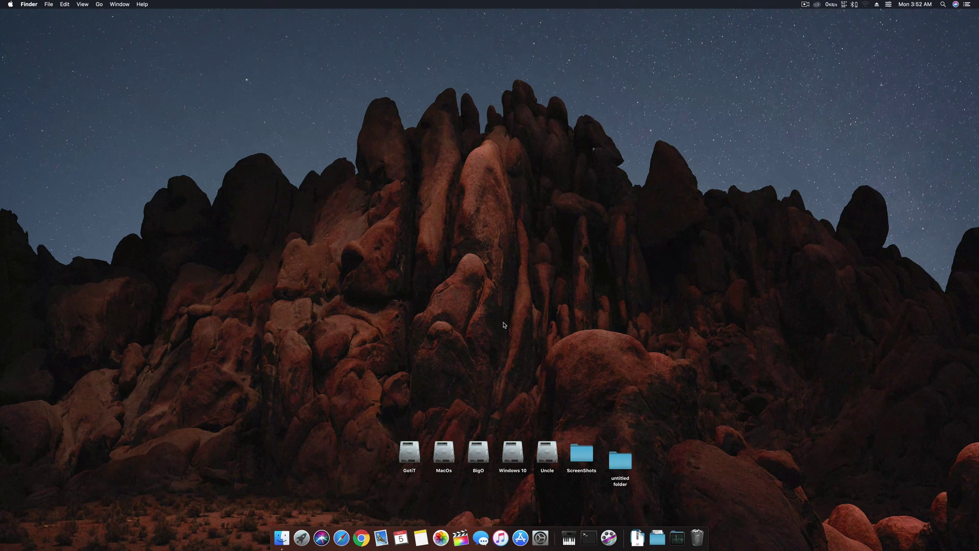
- Quit Adobe Creative Cloud
{"action": "left_click", "coordinate": [817, 5]}
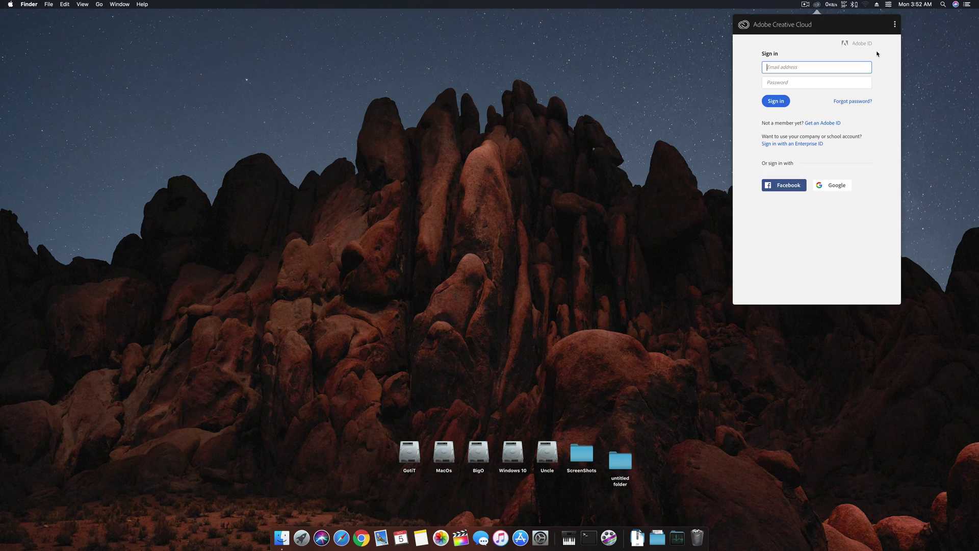
{"action": "left_click", "coordinate": [895, 28]}
- Open the USB section of the System Report and inspect the 4-Port USB 2.0 Hub and the USB 3.1 Bus
{"action": "left_click", "coordinate": [10, 4]}
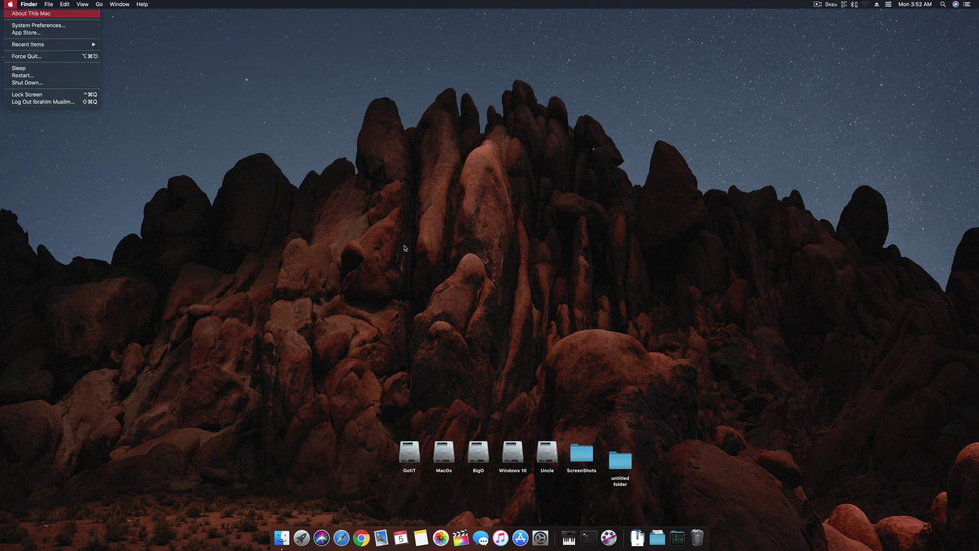
{"action": "left_click", "coordinate": [28, 14]}
{"action": "left_click", "coordinate": [493, 220]}
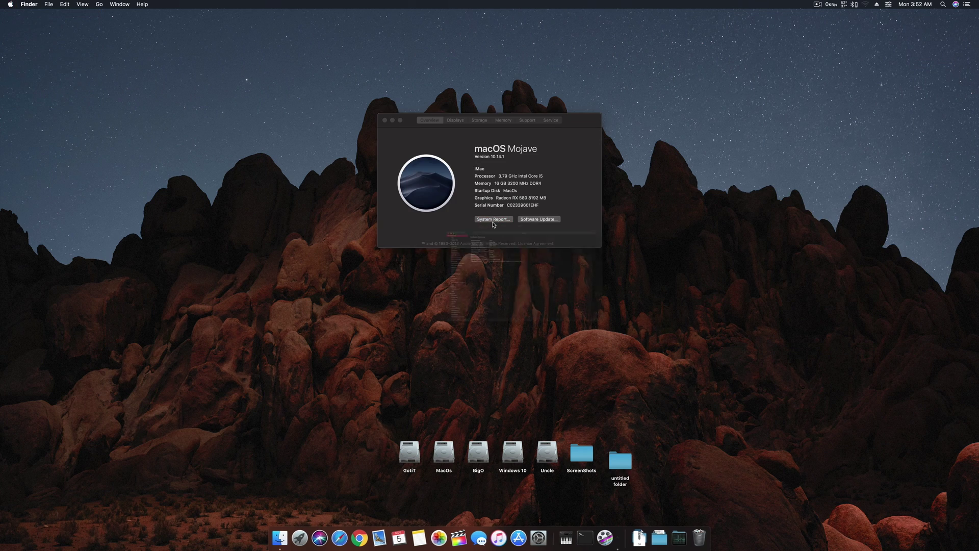
{"action": "left_click", "coordinate": [349, 425]}
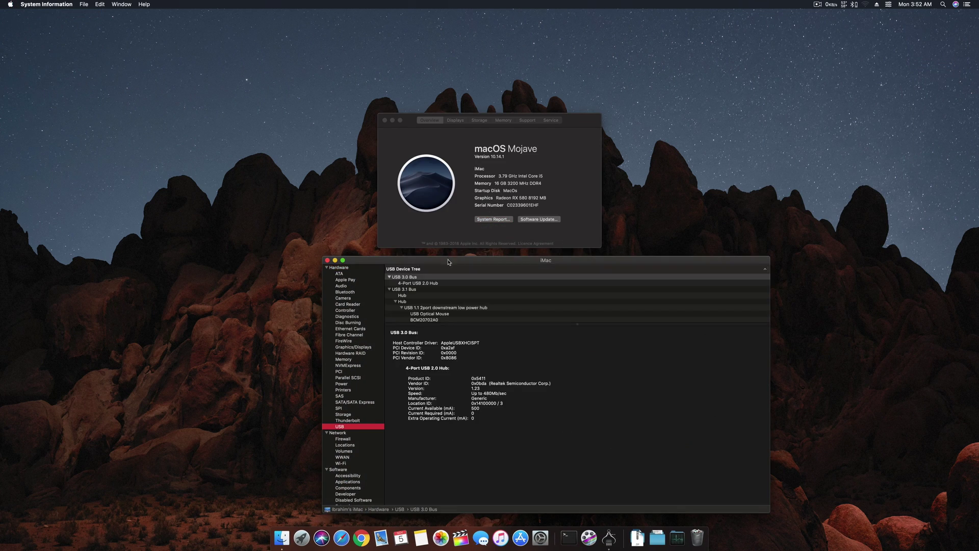
{"action": "left_click_drag", "start_coordinate": [451, 260], "coordinate": [413, 146]}
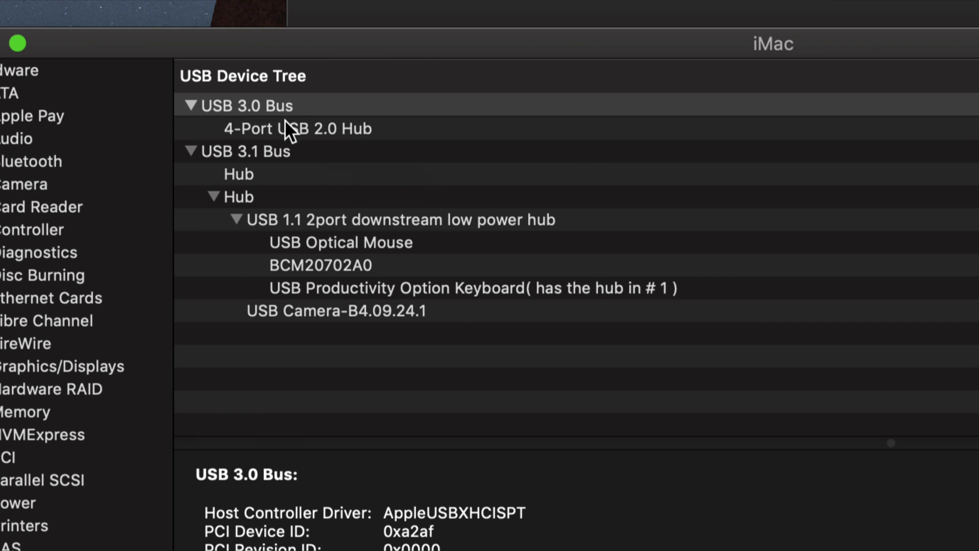
{"action": "left_click", "coordinate": [301, 128]}
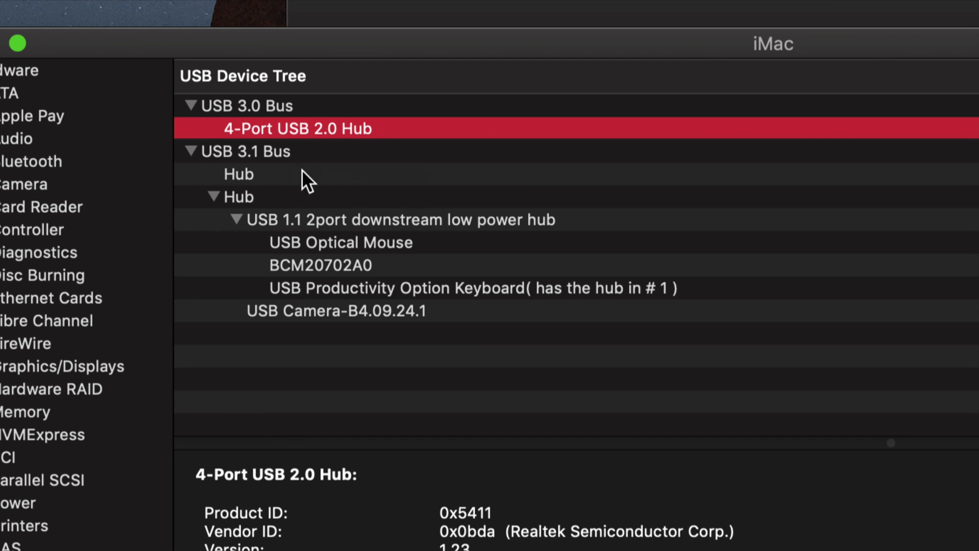
{"action": "left_click", "coordinate": [282, 152]}
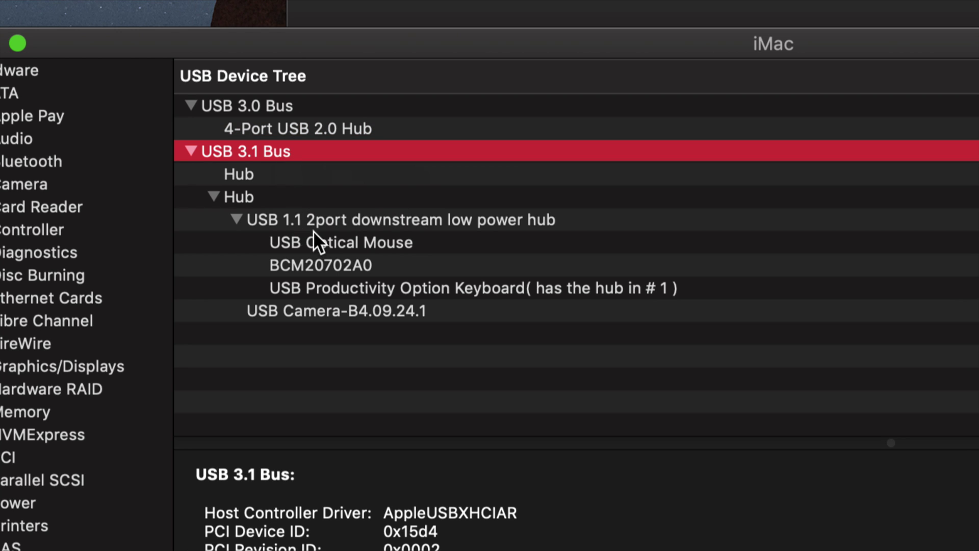
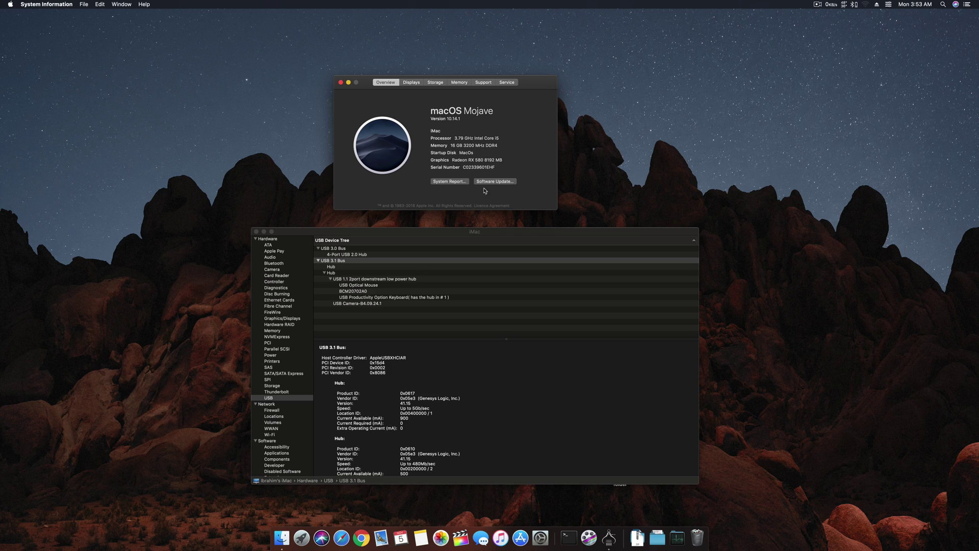
- Refresh the USB device tree and view the Ultra USB 3.0 drive under the USB 3.1 Bus
{"action": "left_click", "coordinate": [434, 275]}
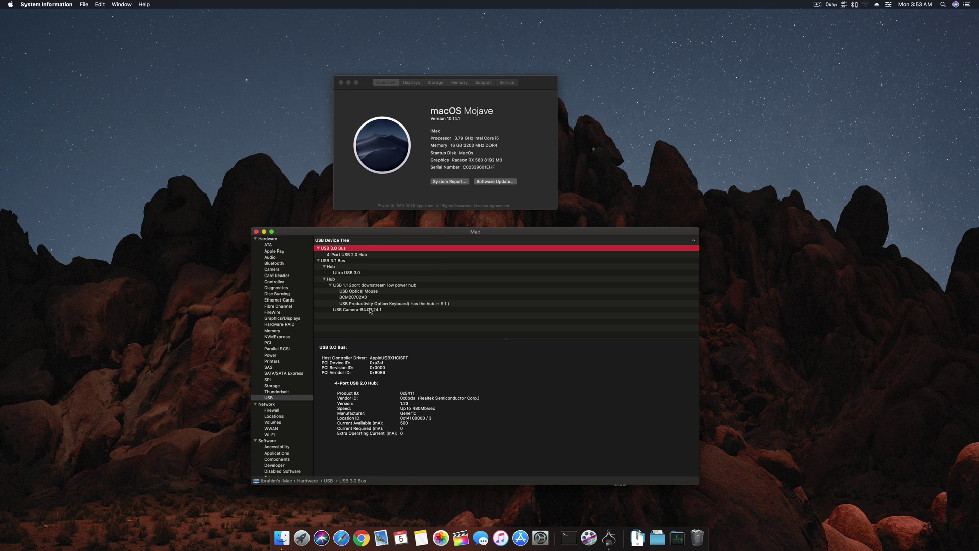
{"action": "left_click", "coordinate": [354, 274]}
{"action": "left_click_drag", "start_coordinate": [432, 231], "coordinate": [591, 96]}
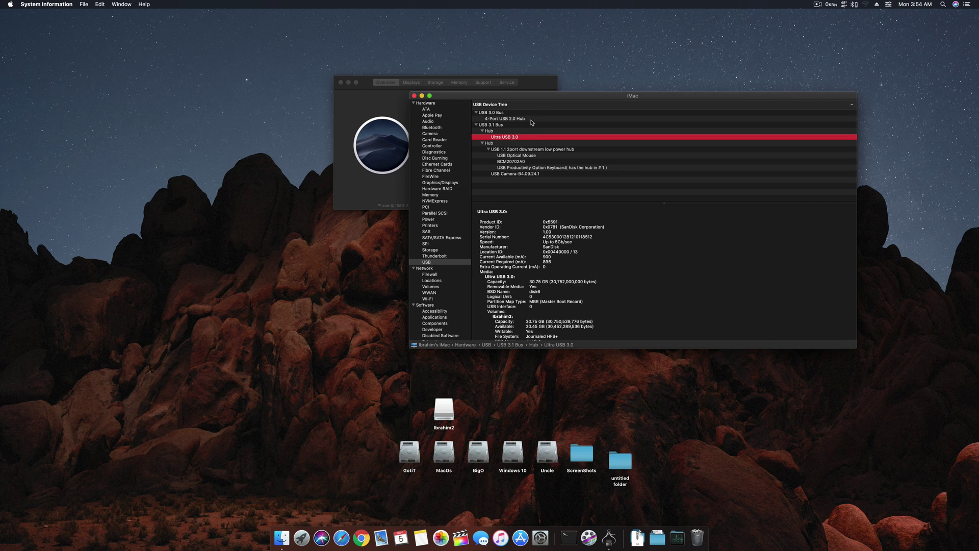
- Refresh the USB device tree after each newly attached device and inspect USB 2.0 Hub [MTT] and the Ultra USB 3.0 drive beneath it
{"action": "key", "text": "super+r"}
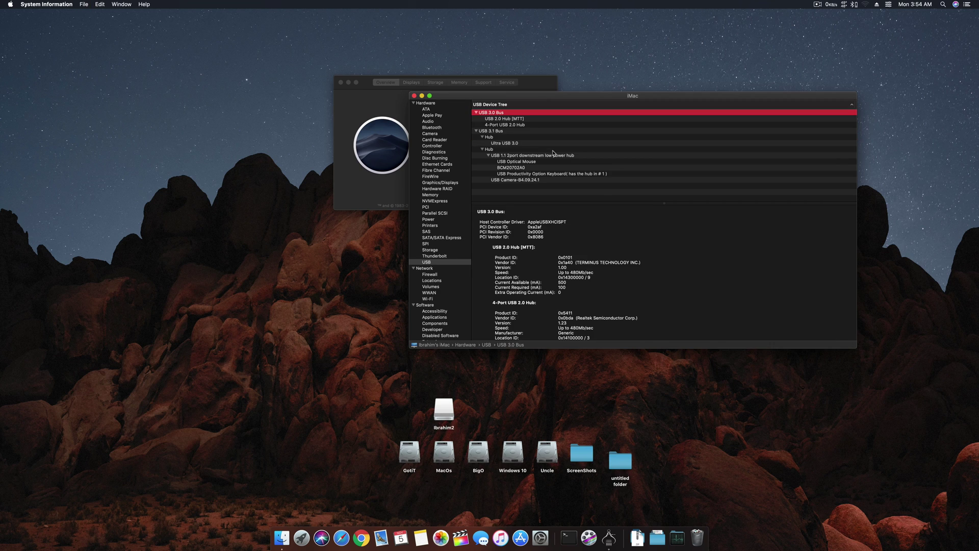
{"action": "left_click", "coordinate": [505, 118]}
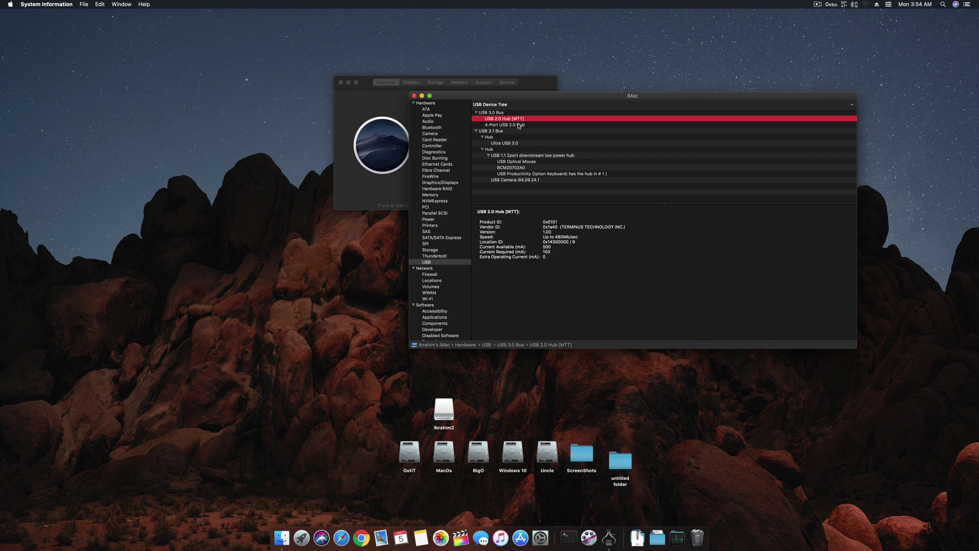
{"action": "key", "text": "super+r"}
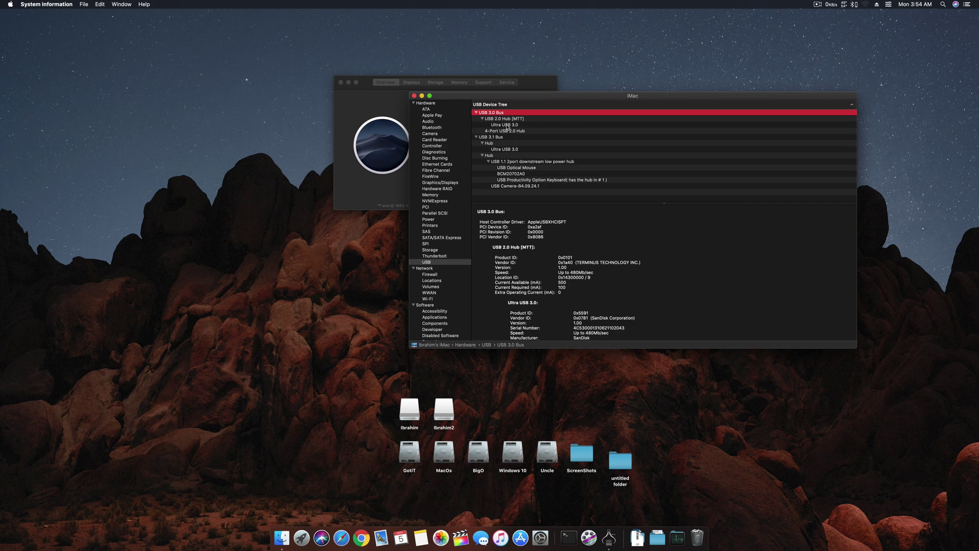
{"action": "left_click", "coordinate": [513, 121]}
{"action": "left_click", "coordinate": [507, 125]}
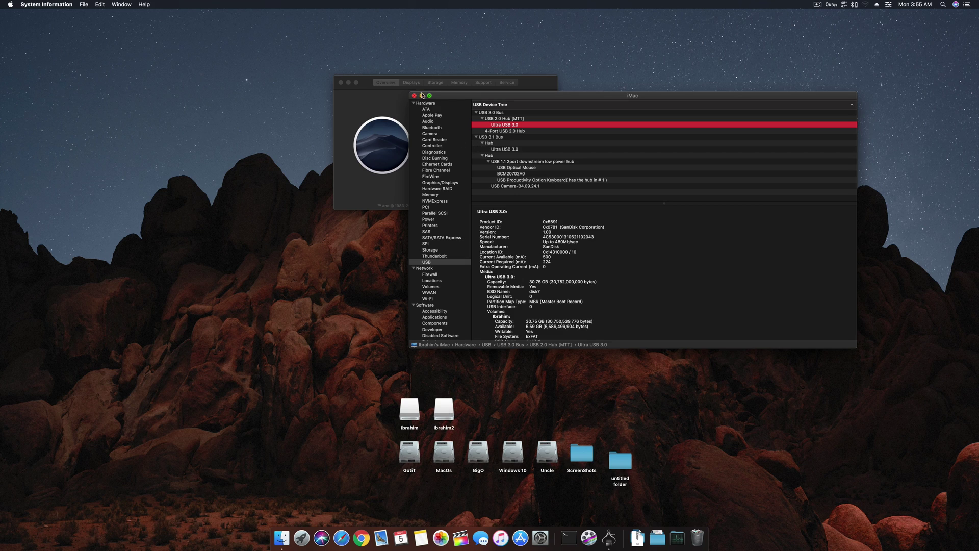
{"action": "left_click_drag", "start_coordinate": [450, 97], "coordinate": [355, 125]}
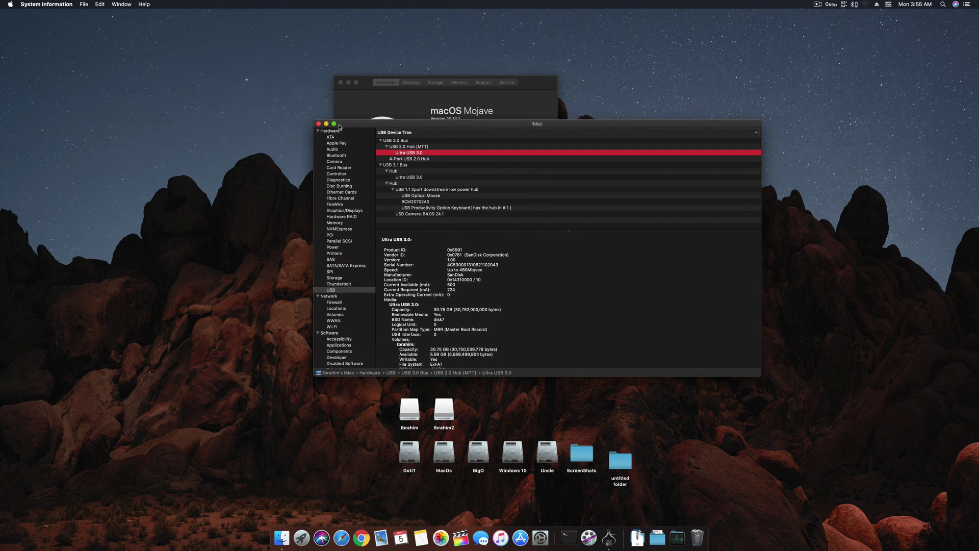
- Move the IORegistryExplorer folder from Downloads to the desktop, check its contents and close it
{"action": "left_click", "coordinate": [644, 530]}
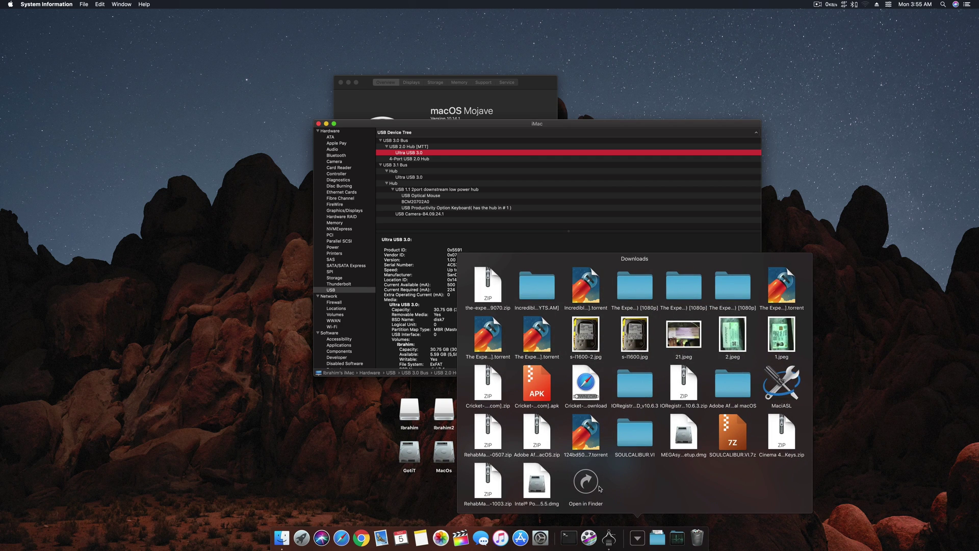
{"action": "left_click_drag", "start_coordinate": [647, 395], "coordinate": [234, 363]}
{"action": "double_click", "coordinate": [237, 360]}
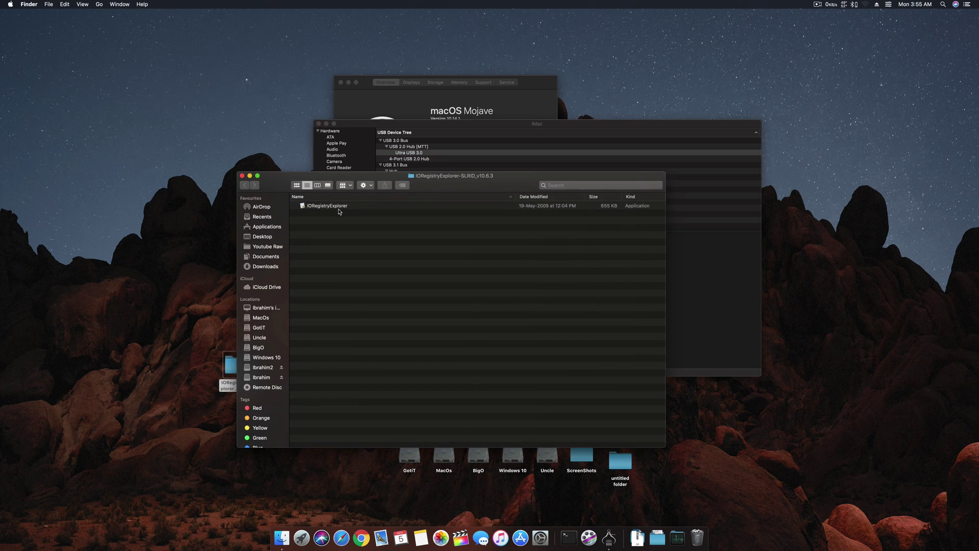
{"action": "left_click", "coordinate": [242, 176]}
- Place the MaciASL application from the Downloads folder on the desktop and close the Downloads window
{"action": "left_click", "coordinate": [634, 540]}
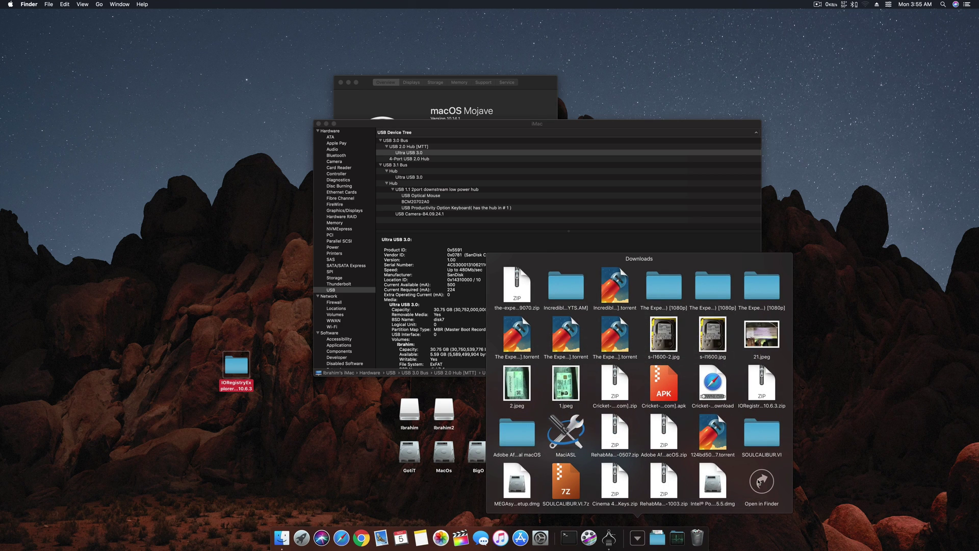
{"action": "left_click", "coordinate": [761, 481]}
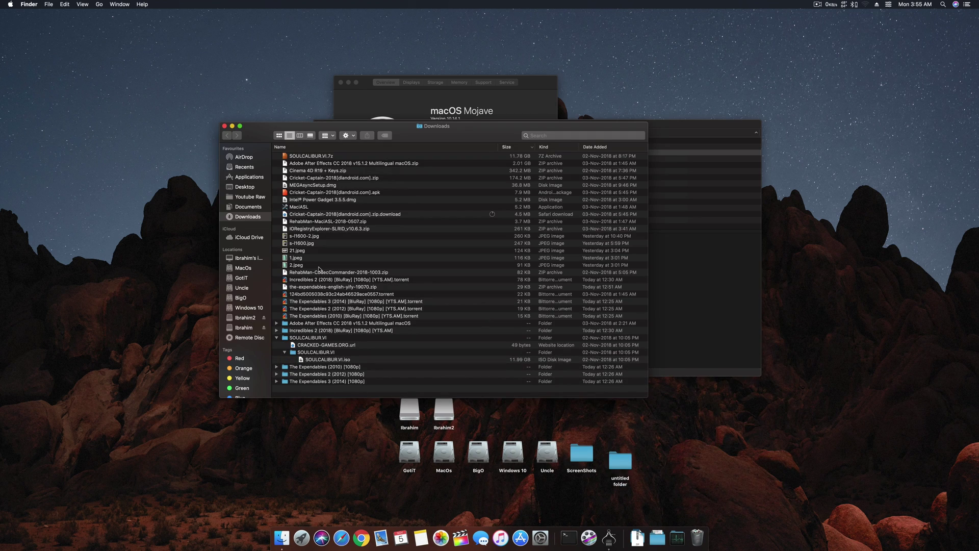
{"action": "left_click_drag", "start_coordinate": [299, 207], "coordinate": [178, 199]}
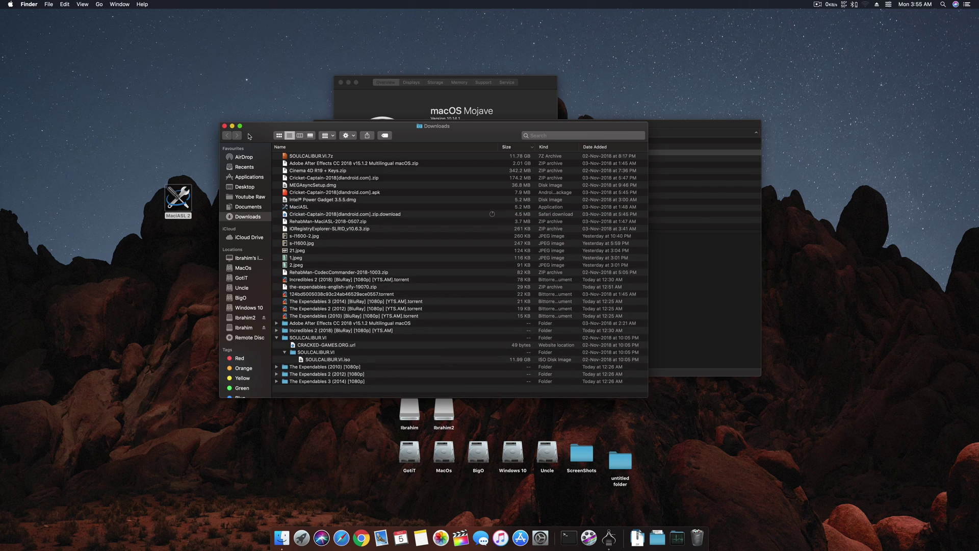
{"action": "left_click", "coordinate": [225, 126]}
- Place the IORegistryExplorer application on the desktop outside its folder, launch it and close its window
{"action": "double_click", "coordinate": [231, 365]}
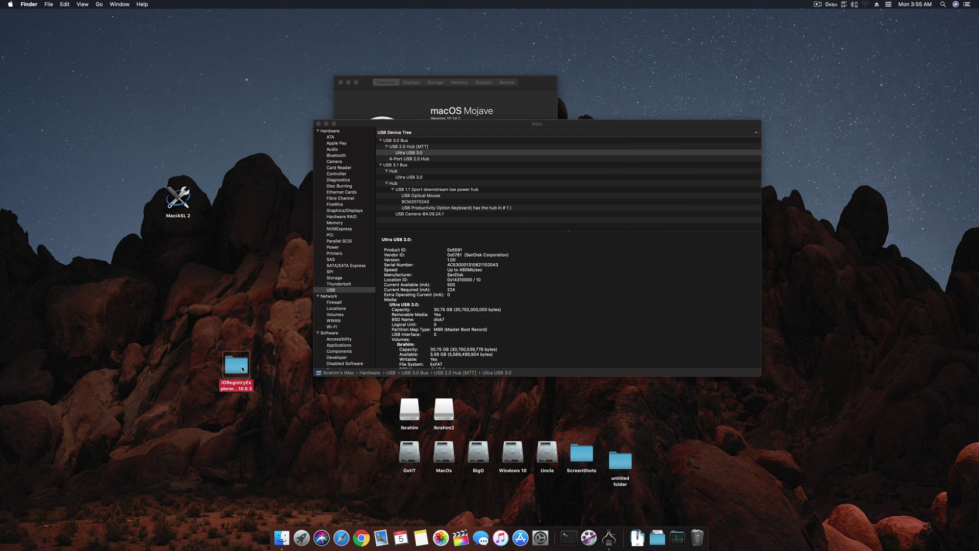
{"action": "left_click_drag", "start_coordinate": [327, 206], "coordinate": [198, 222]}
{"action": "left_click", "coordinate": [242, 176]}
{"action": "double_click", "coordinate": [198, 223]}
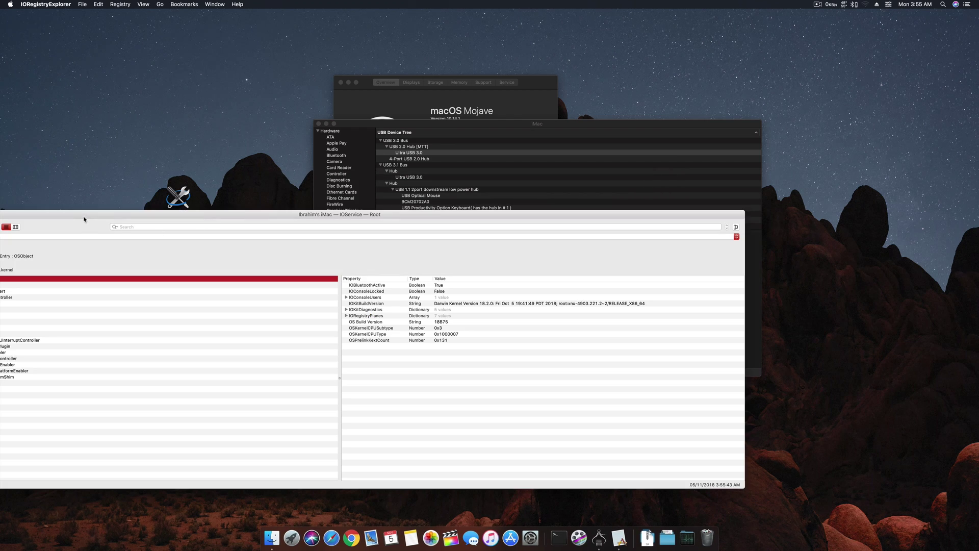
{"action": "left_click_drag", "start_coordinate": [83, 220], "coordinate": [346, 204]}
{"action": "left_click", "coordinate": [192, 201]}
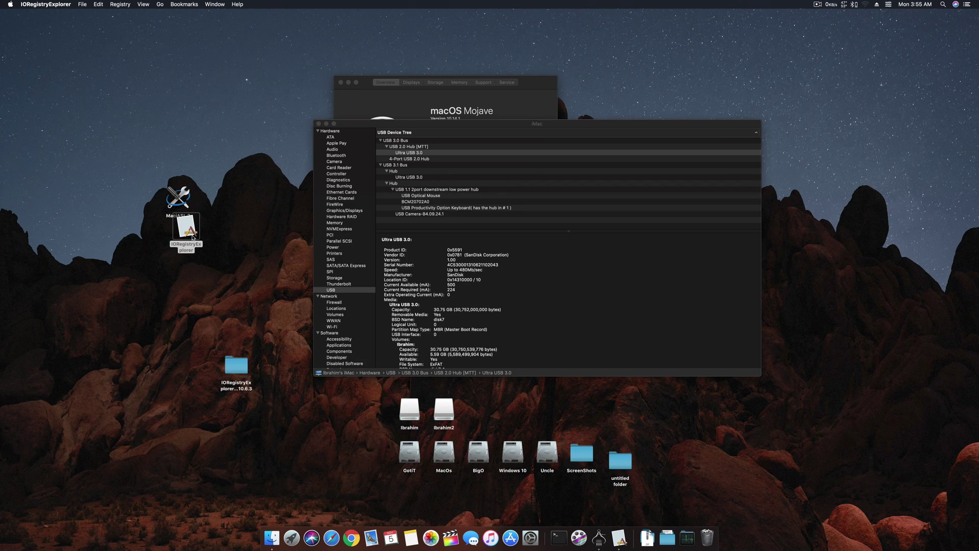
- Group the MaciASL 2 and IORegistryExplorer icons beside the desktop drives and clean up the icon arrangement
{"action": "left_click_drag", "start_coordinate": [248, 191], "coordinate": [153, 217]}
{"action": "left_click_drag", "start_coordinate": [209, 196], "coordinate": [334, 400]}
{"action": "right_click", "coordinate": [284, 286]}
{"action": "left_click", "coordinate": [275, 299]}
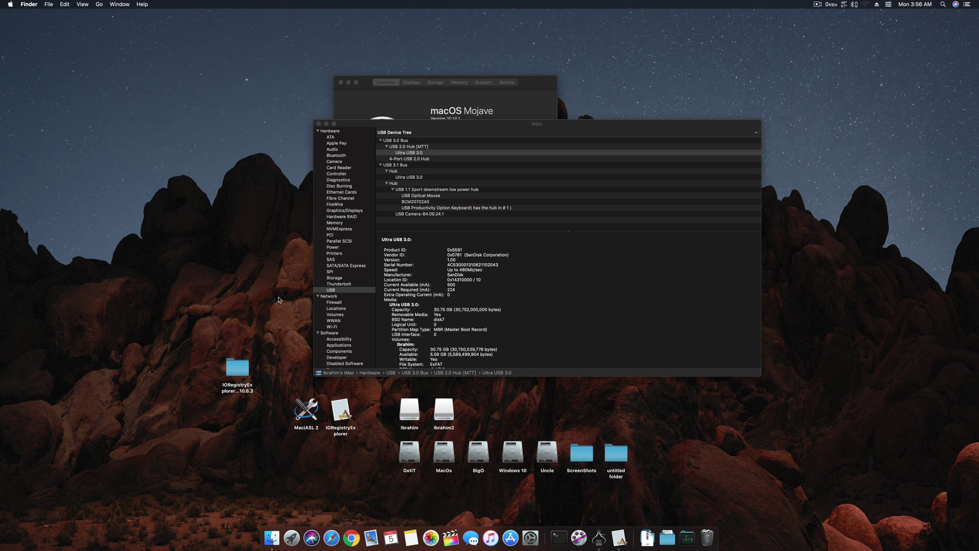
- View the USB 3.0 Bus details in the System Report's USB device tree
{"action": "left_click", "coordinate": [492, 148]}
{"action": "key", "text": "Up"}
{"action": "key", "text": "Up"}
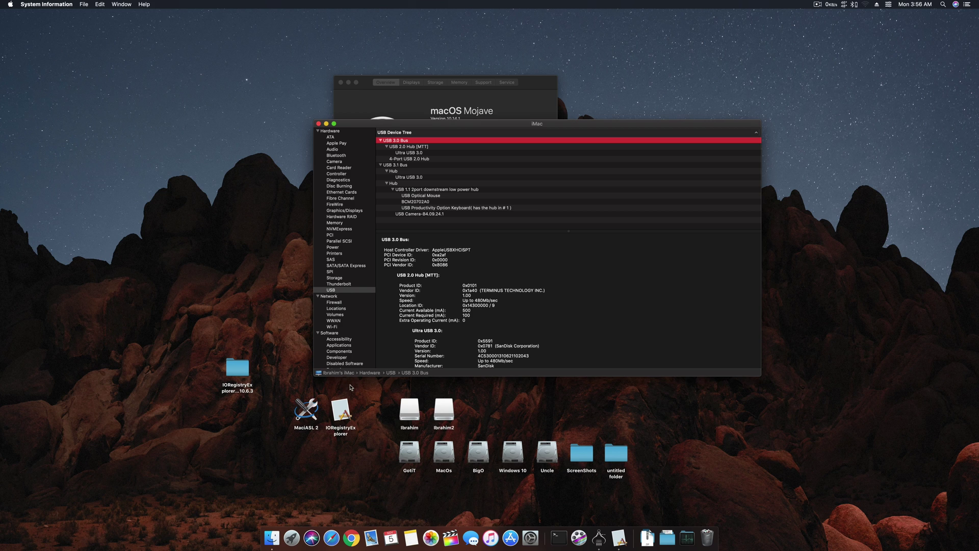
- Open MaciASL 2, check the ACPI version in its iASL compiler preferences, and close the preferences and the System DSDT
{"action": "double_click", "coordinate": [311, 400]}
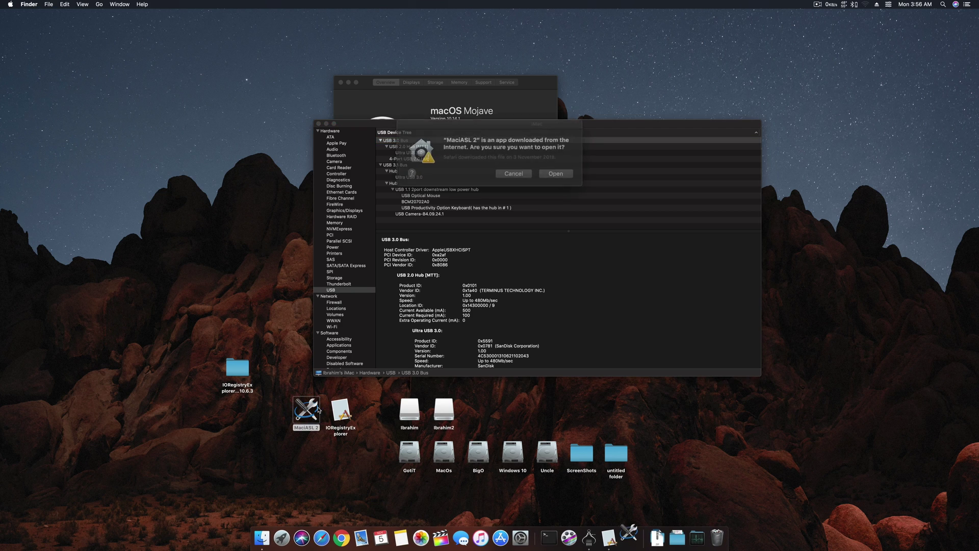
{"action": "left_click", "coordinate": [546, 171]}
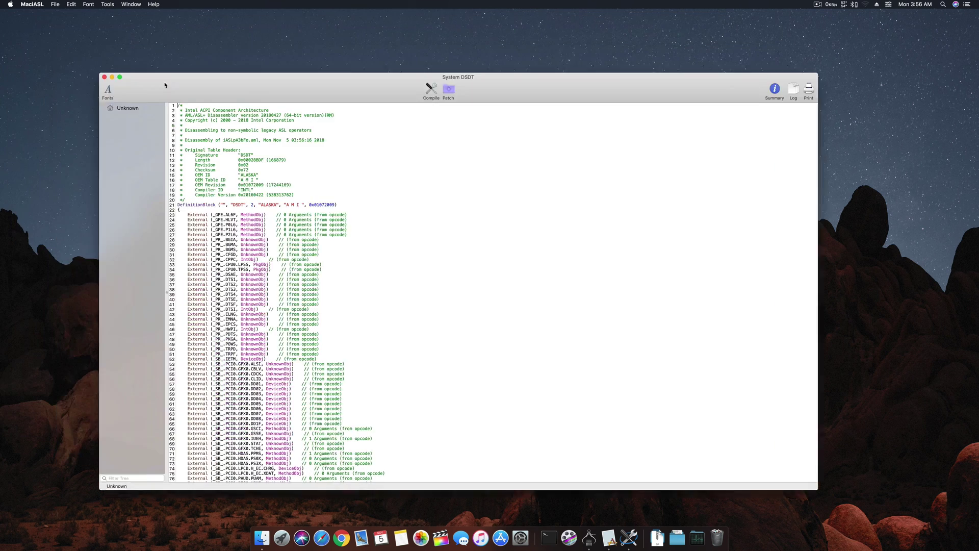
{"action": "left_click", "coordinate": [33, 4]}
{"action": "left_click", "coordinate": [43, 26]}
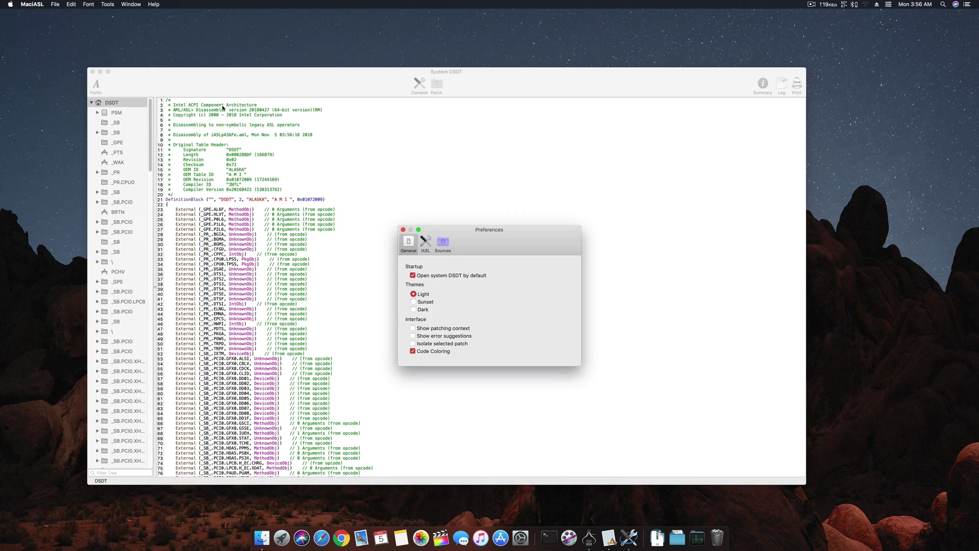
{"action": "left_click", "coordinate": [428, 241]}
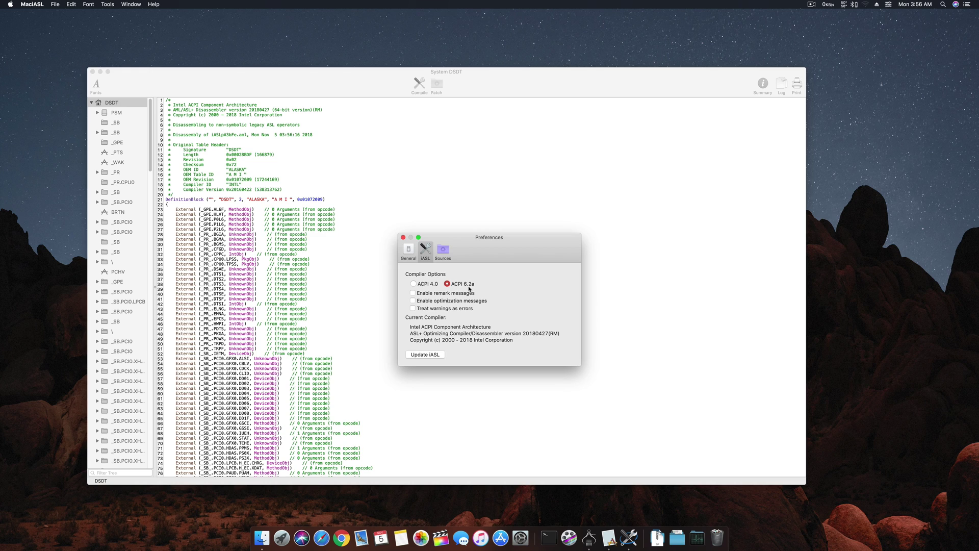
{"action": "left_click", "coordinate": [404, 237]}
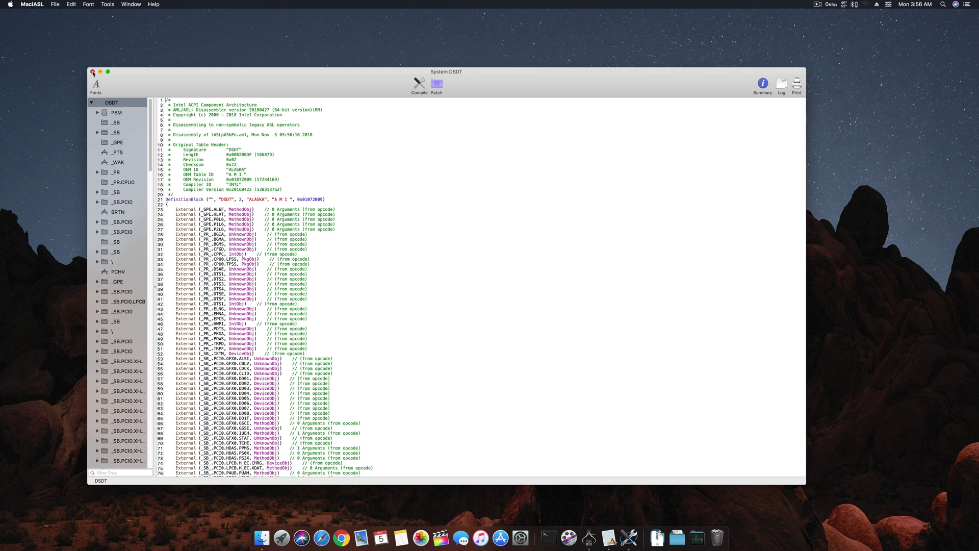
{"action": "left_click", "coordinate": [93, 72]}
- Open IORegistryExplorer and search the IOService registry for XHC
{"action": "double_click", "coordinate": [340, 411]}
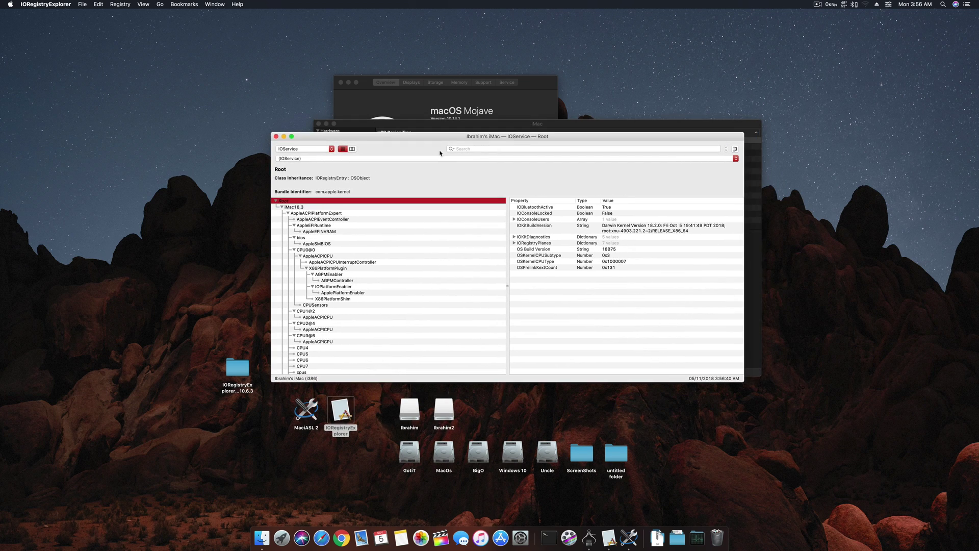
{"action": "left_click", "coordinate": [472, 149]}
{"action": "type", "text": "HC"}
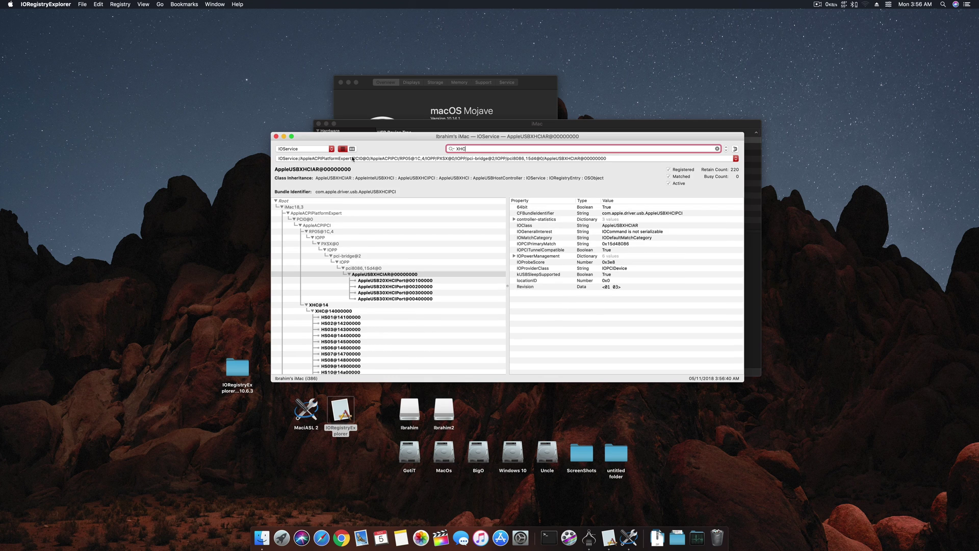
{"action": "scroll", "coordinate": [415, 267], "scroll_direction": "down", "scroll_amount": 3}
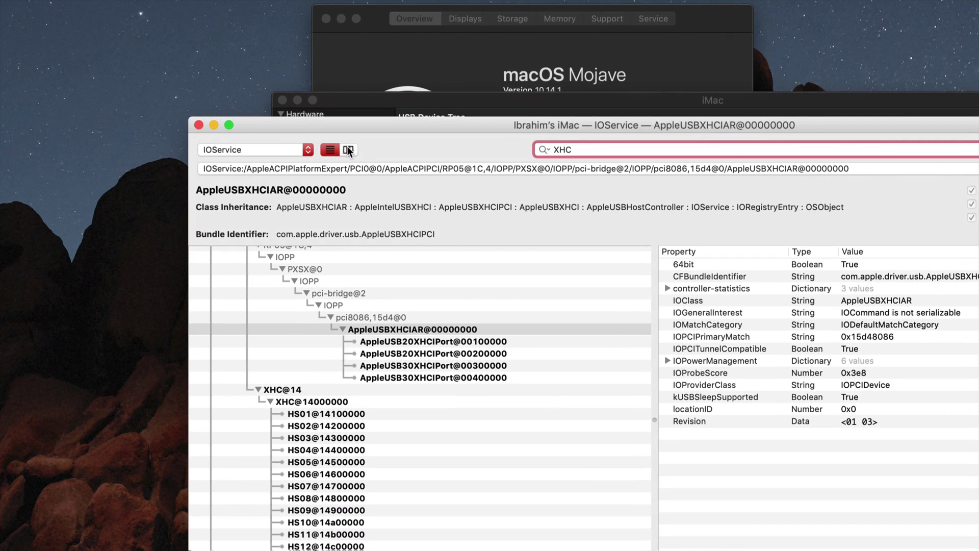
- Switch the registry to column view and bring the AppleUSBXHCIAR controller and its ports into focus
{"action": "left_click", "coordinate": [348, 149]}
{"action": "left_click_drag", "start_coordinate": [470, 122], "coordinate": [333, 83]}
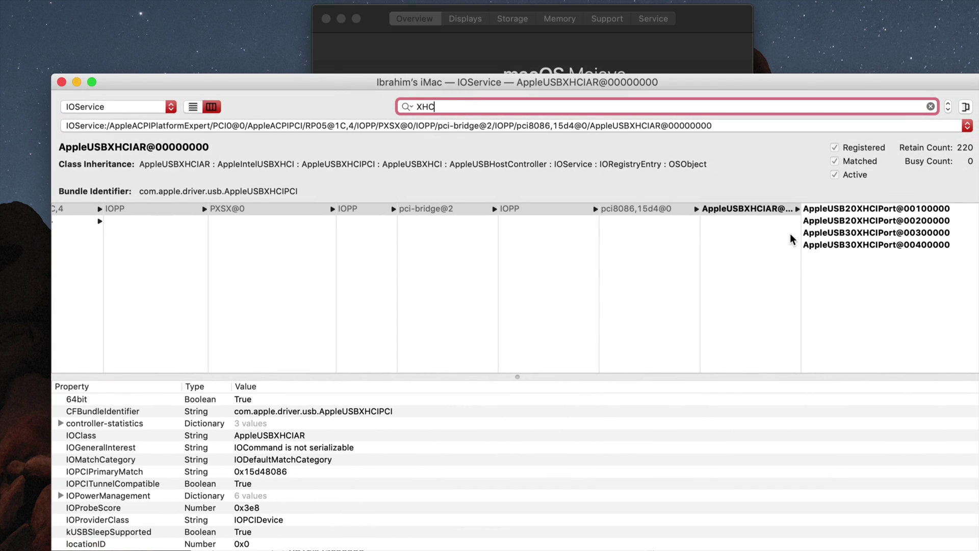
{"action": "left_click_drag", "start_coordinate": [648, 86], "coordinate": [509, 38]}
{"action": "key", "text": "Tab"}
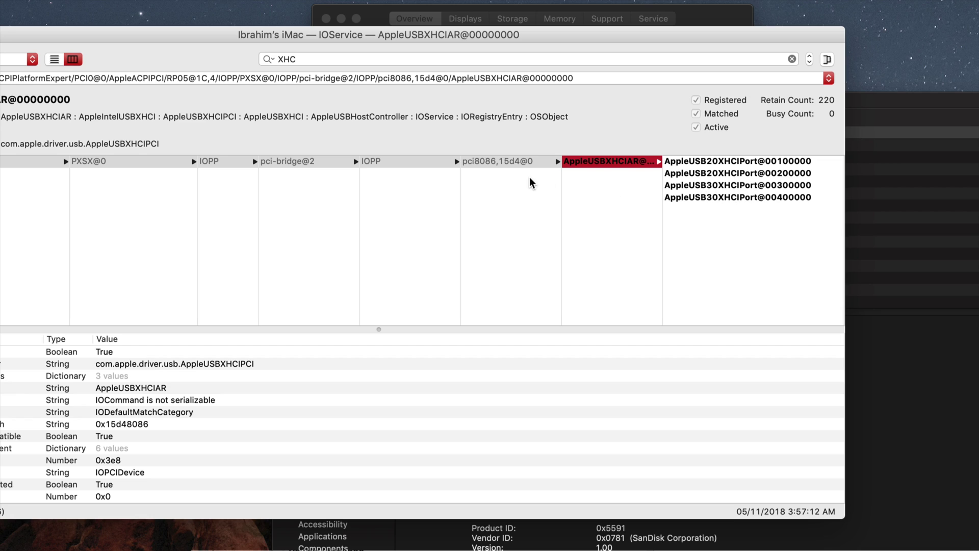
- Search the registry for XHC@, select the XHC@14000000 controller, and clear the search filter to list its ports
{"action": "left_click", "coordinate": [391, 60]}
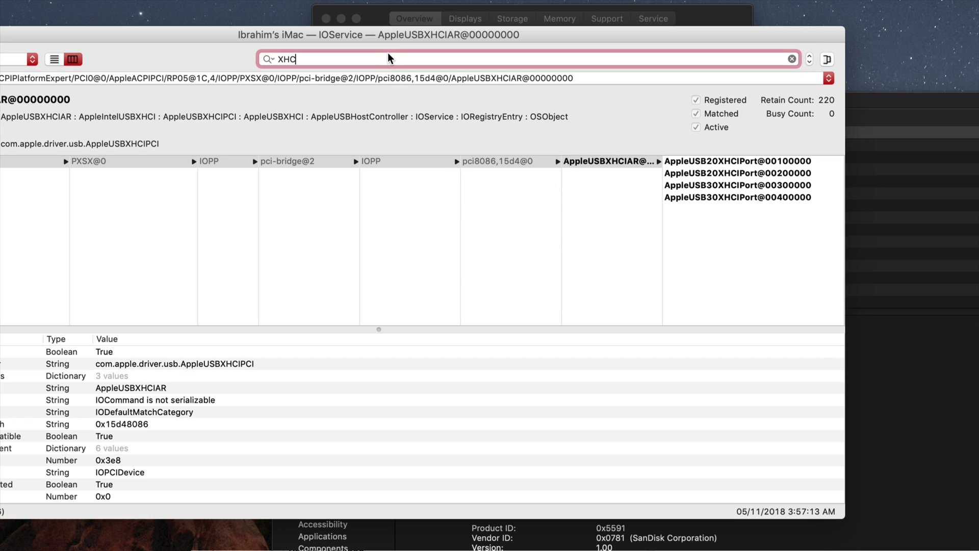
{"action": "type", "text": "XHC@"}
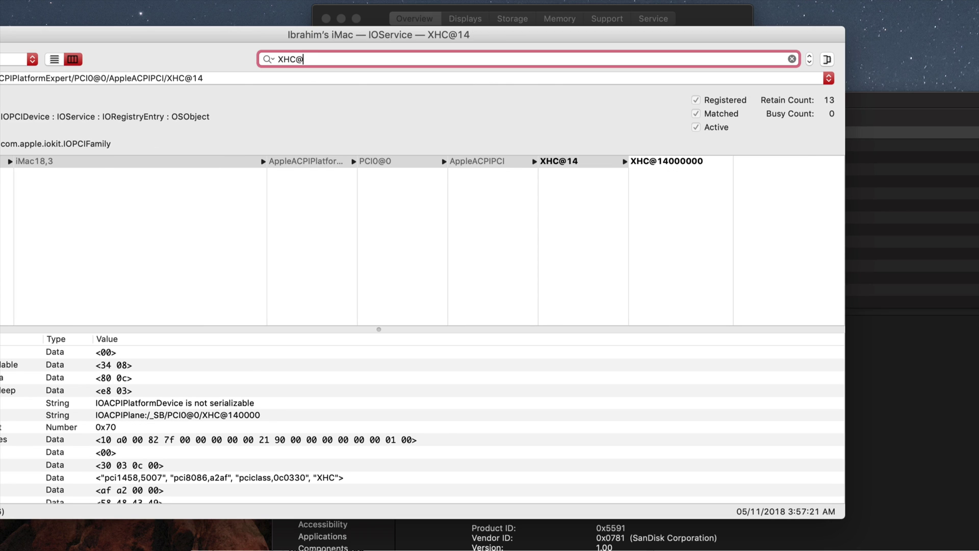
{"action": "left_click", "coordinate": [669, 163]}
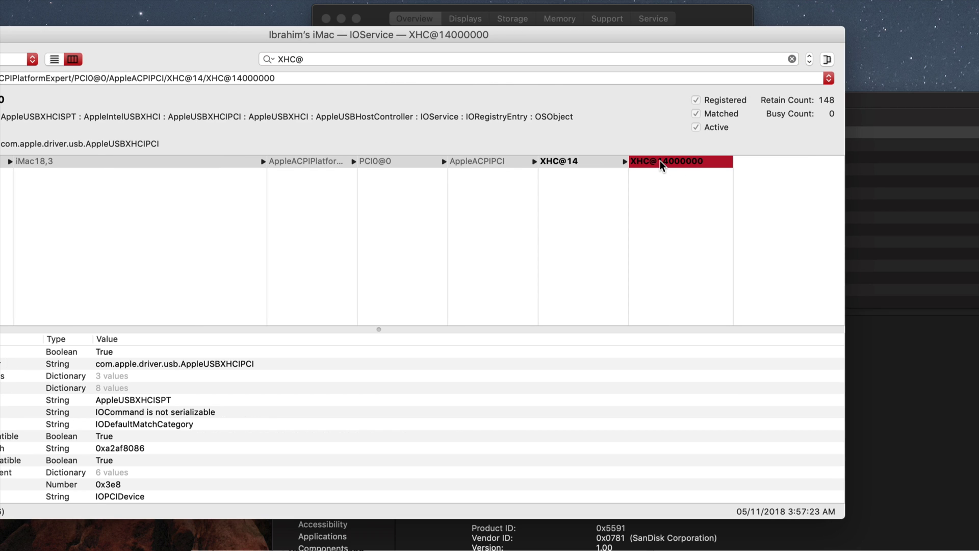
{"action": "left_click", "coordinate": [792, 59]}
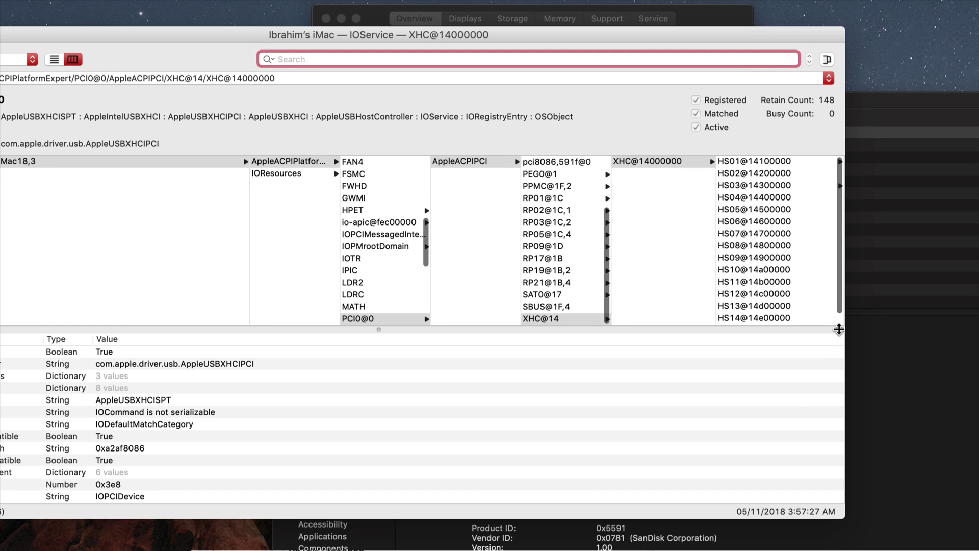
{"action": "left_click_drag", "start_coordinate": [837, 328], "coordinate": [835, 355]}
{"action": "left_click_drag", "start_coordinate": [848, 320], "coordinate": [903, 323]}
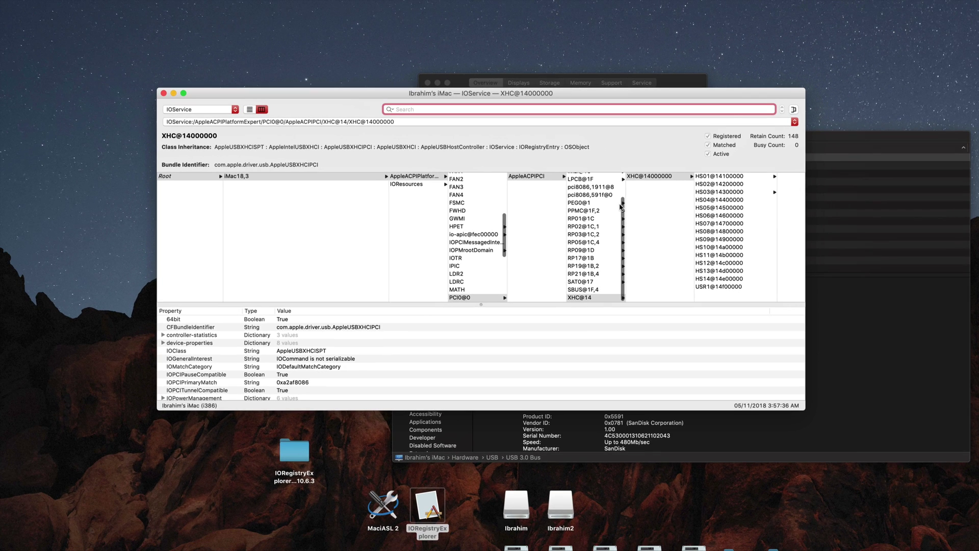
{"action": "left_click", "coordinate": [636, 177]}
- Select port HS01 and enlarge the registry window, arranging it directly below the System Report's USB device tree
{"action": "left_click_drag", "start_coordinate": [631, 94], "coordinate": [463, 105]}
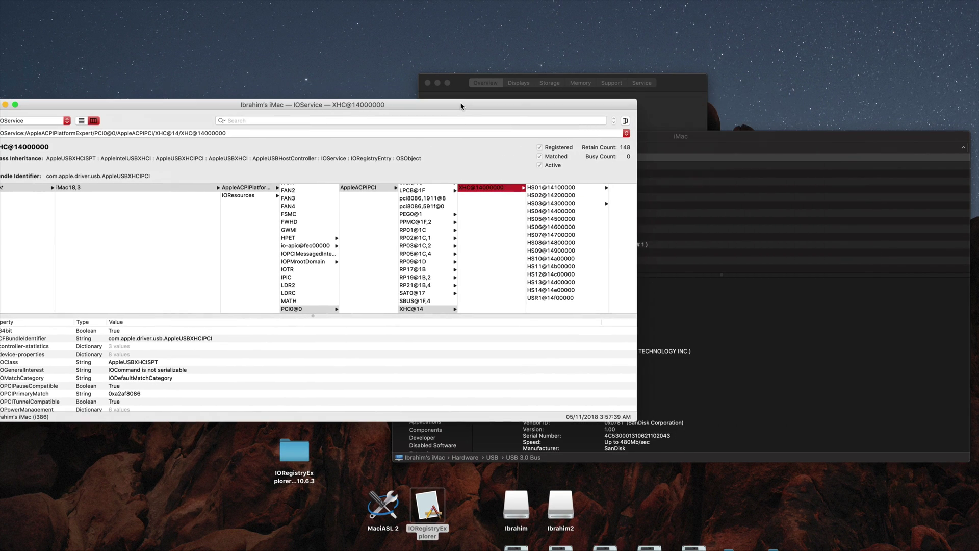
{"action": "left_click", "coordinate": [593, 189]}
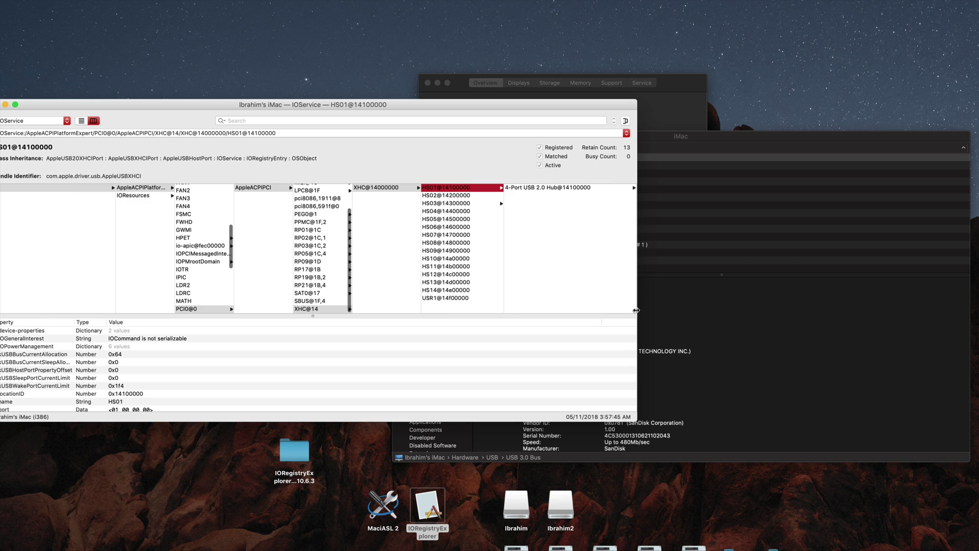
{"action": "left_click_drag", "start_coordinate": [638, 421], "coordinate": [744, 514]}
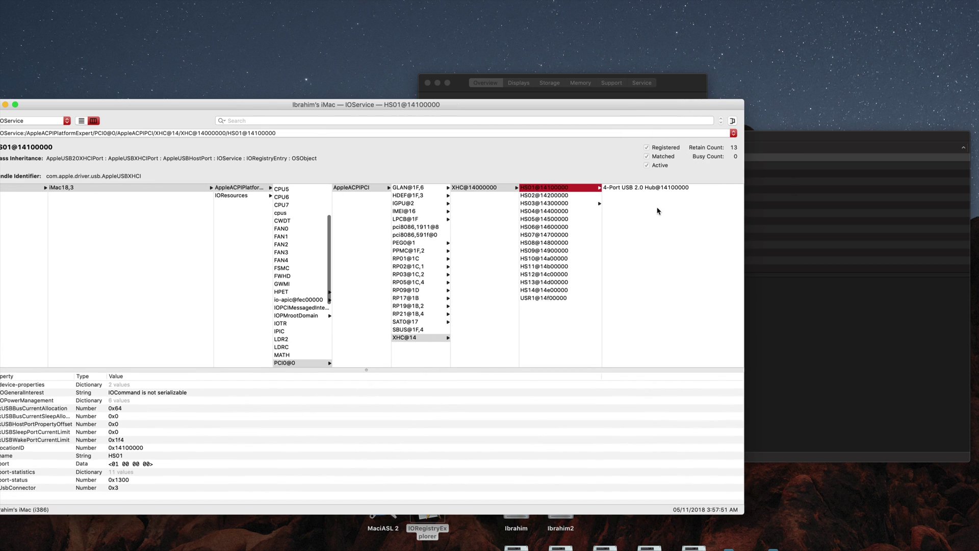
{"action": "left_click_drag", "start_coordinate": [579, 105], "coordinate": [668, 168]}
{"action": "left_click_drag", "start_coordinate": [605, 137], "coordinate": [303, 94]}
{"action": "left_click_drag", "start_coordinate": [667, 417], "coordinate": [687, 357]}
{"action": "left_click", "coordinate": [497, 194]}
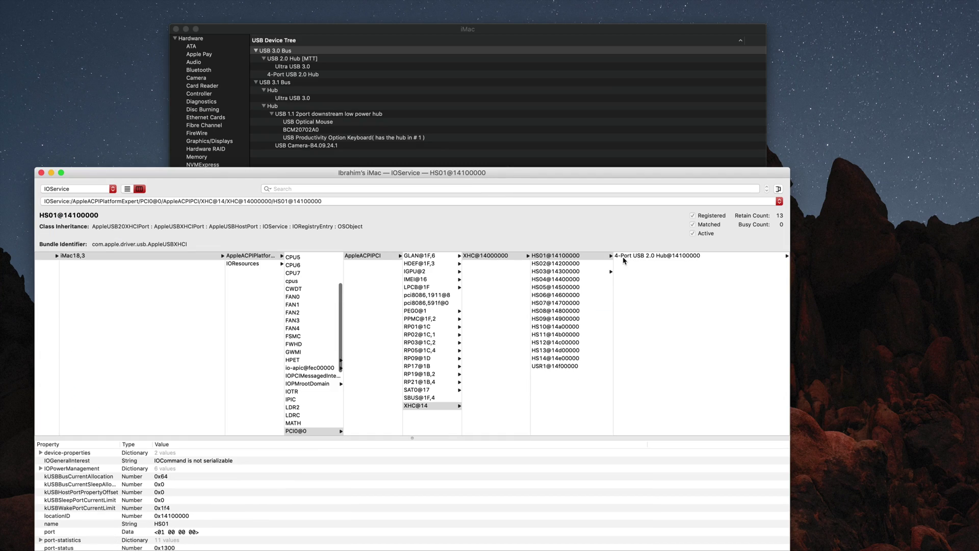
- Expand HS01's 4-Port USB 2.0 Hub down to its first hub port and return to the XHC@14000000 controller
{"action": "left_click", "coordinate": [658, 258]}
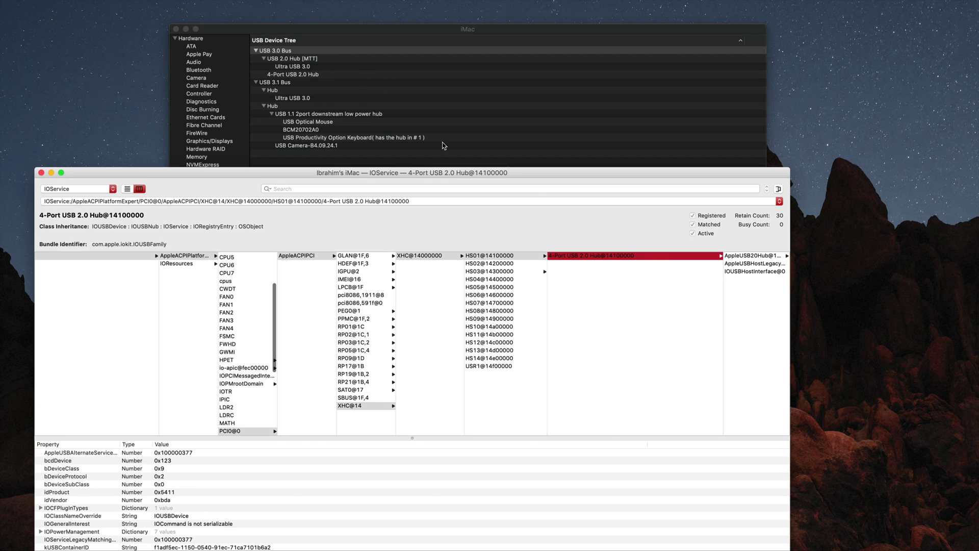
{"action": "left_click", "coordinate": [778, 257]}
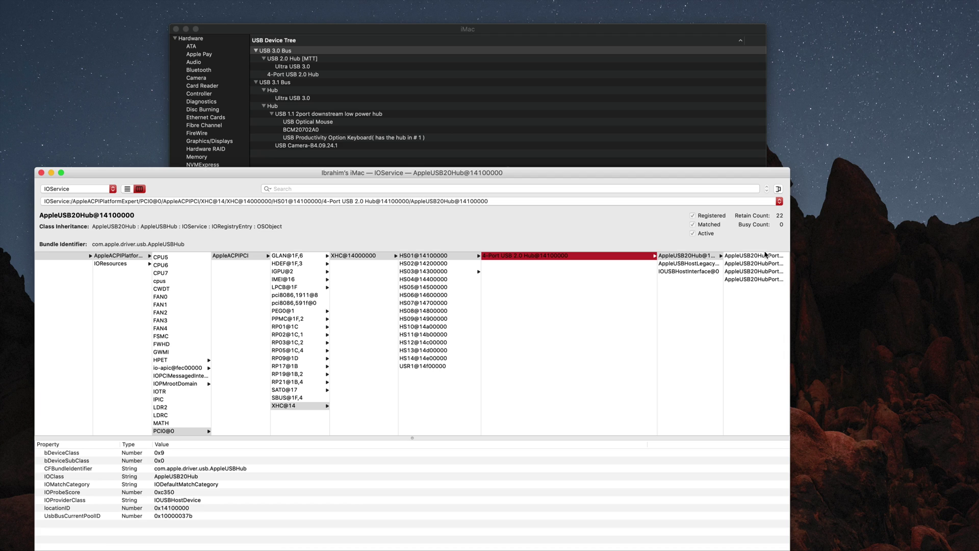
{"action": "left_click", "coordinate": [760, 257]}
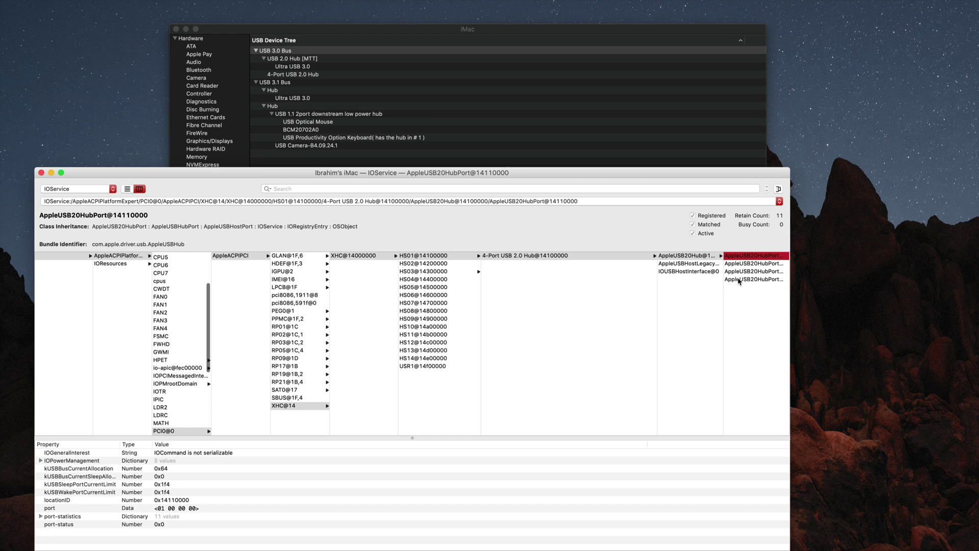
{"action": "left_click", "coordinate": [436, 282]}
{"action": "left_click", "coordinate": [440, 272]}
{"action": "key", "text": "Left"}
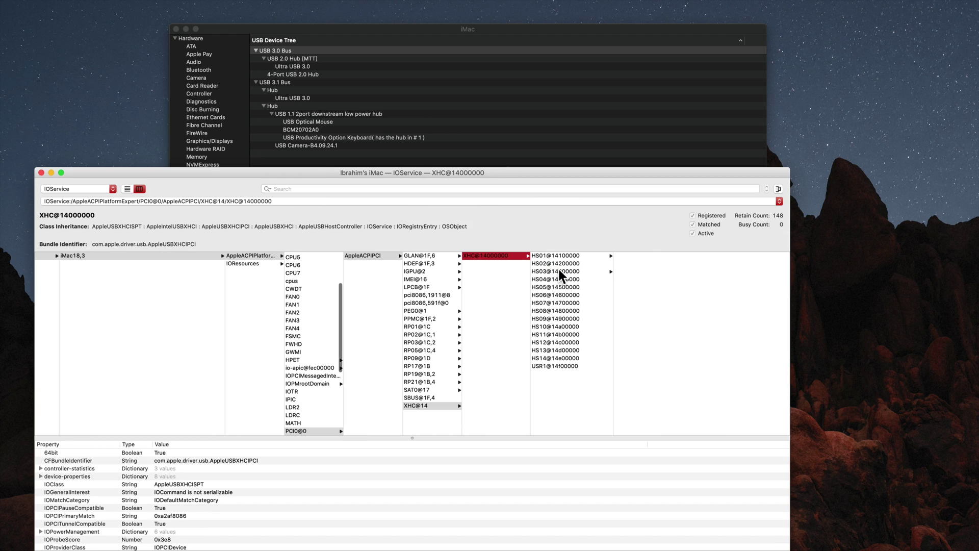
- Trace port HS03 through USB 2.0 Hub [MTT] down to its Ultra USB 3.0 device
{"action": "left_click", "coordinate": [574, 273]}
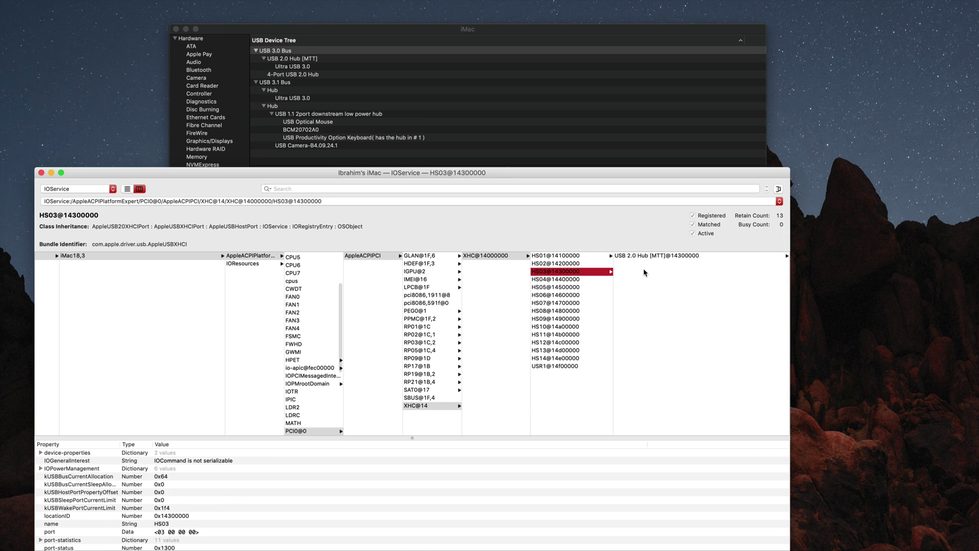
{"action": "left_click", "coordinate": [657, 257]}
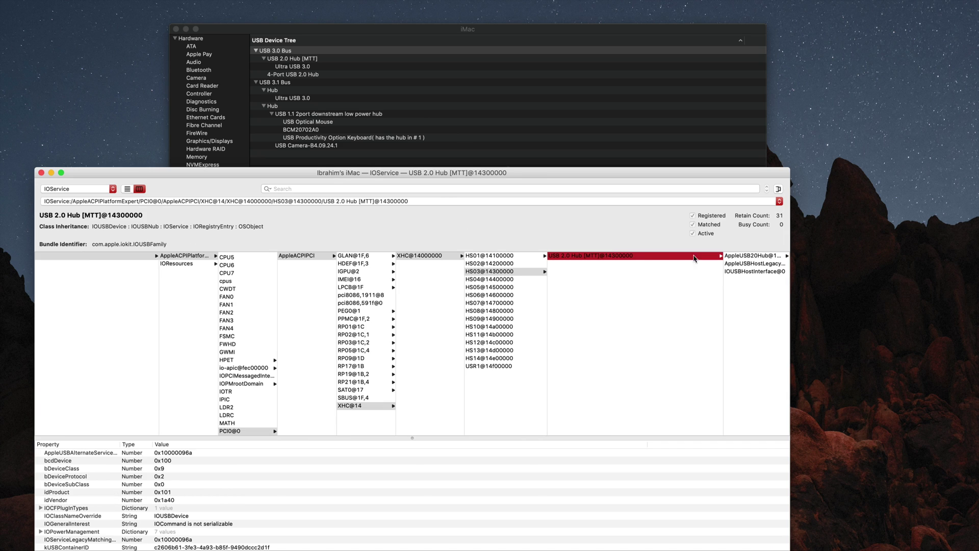
{"action": "left_click", "coordinate": [733, 256]}
{"action": "left_click", "coordinate": [750, 256]}
{"action": "left_click", "coordinate": [750, 256]}
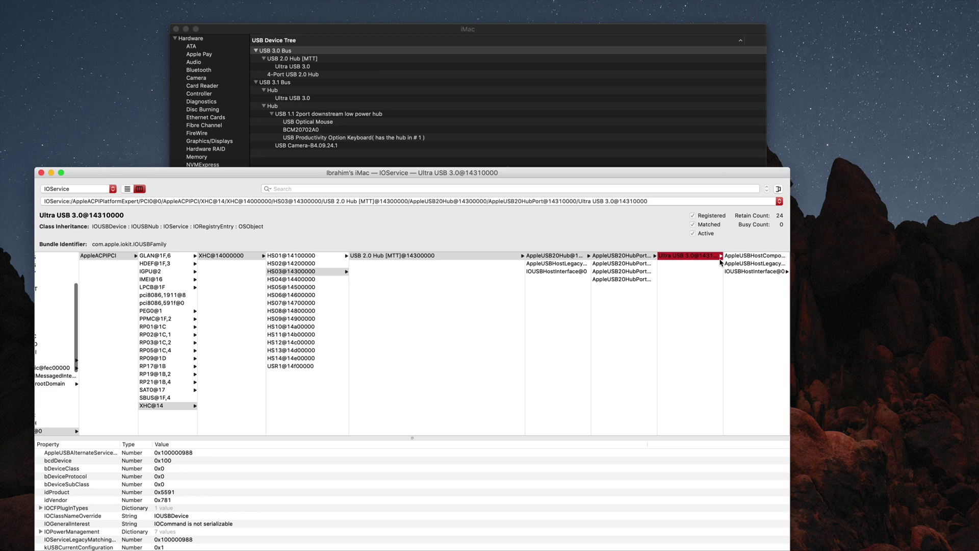
- Check the hub under HS01 and retrace HS03 through its hub port to the Ultra USB 3.0 device
{"action": "left_click", "coordinate": [329, 256]}
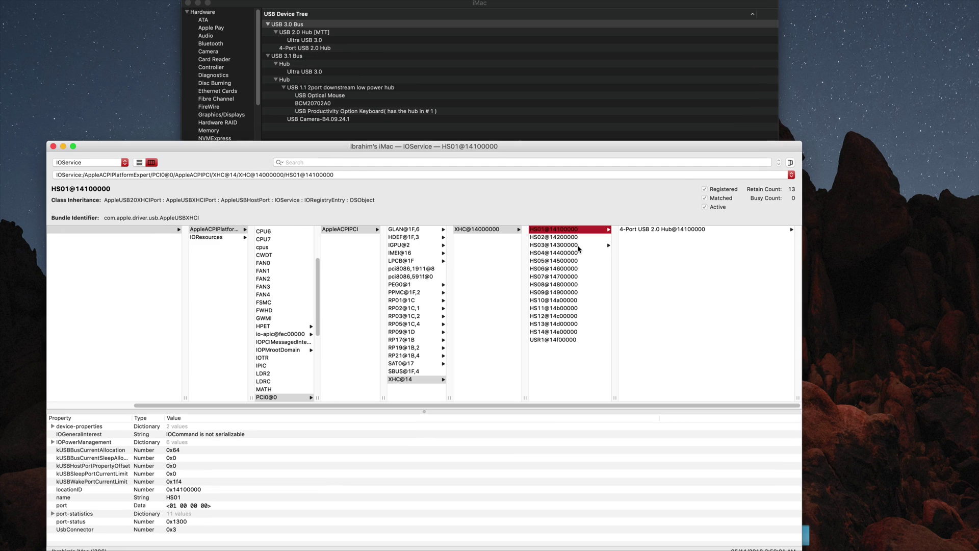
{"action": "left_click", "coordinate": [577, 246]}
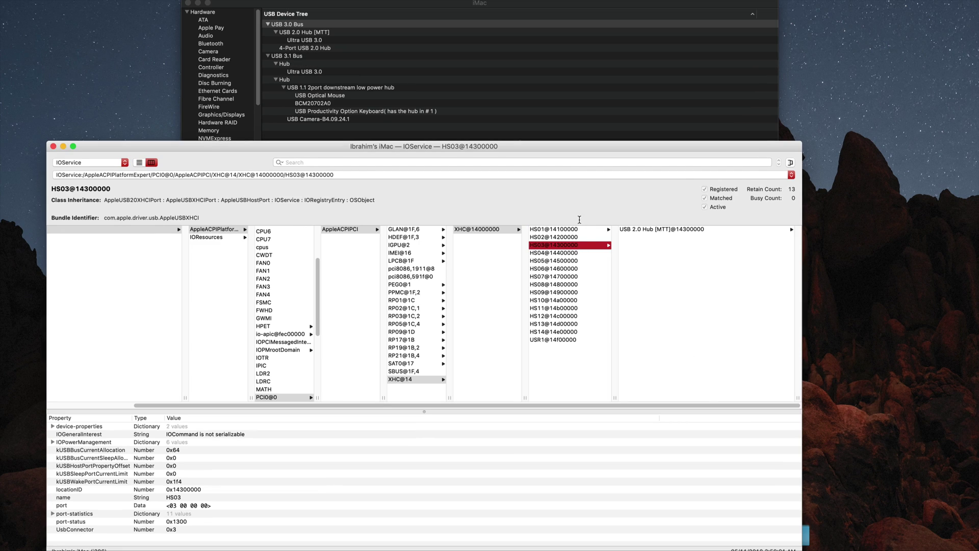
{"action": "left_click", "coordinate": [678, 231]}
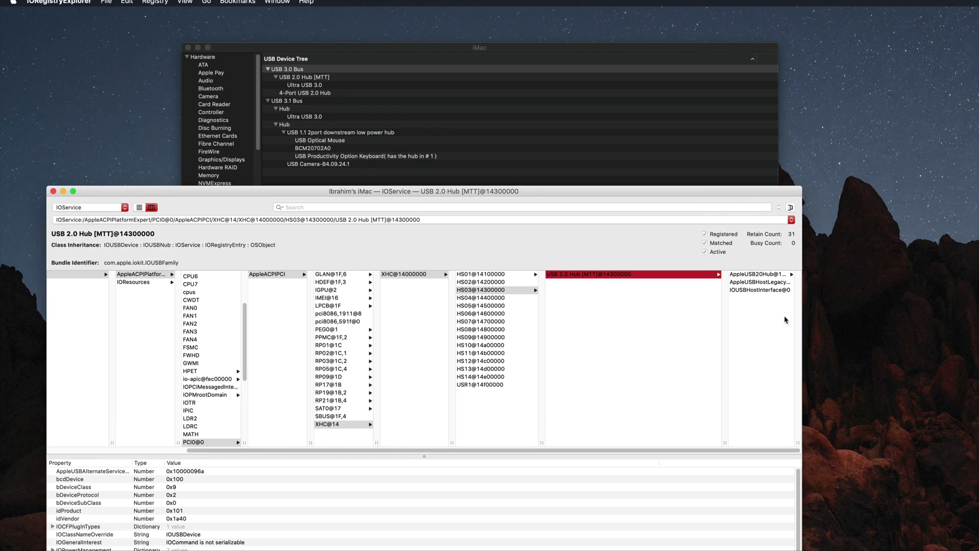
{"action": "left_click", "coordinate": [788, 274]}
{"action": "left_click", "coordinate": [817, 275]}
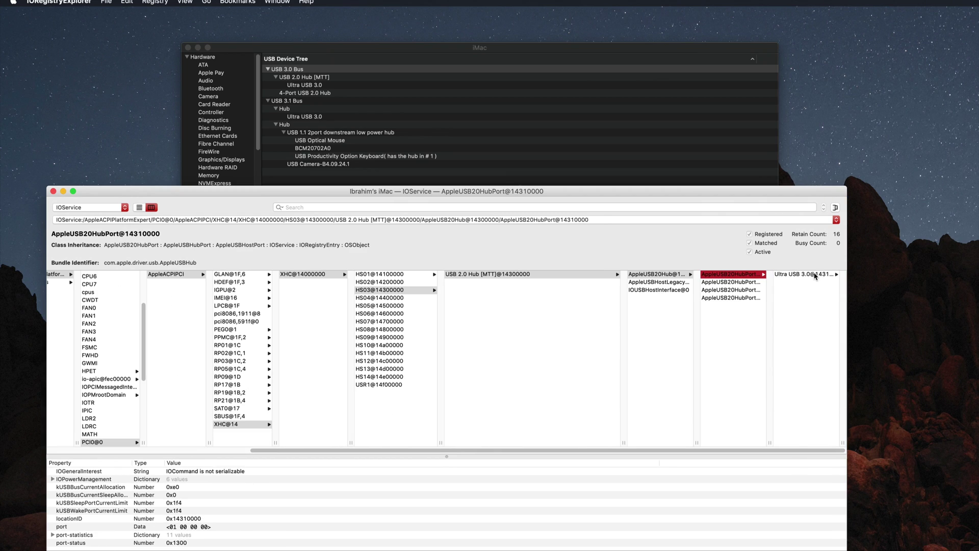
{"action": "left_click", "coordinate": [793, 275]}
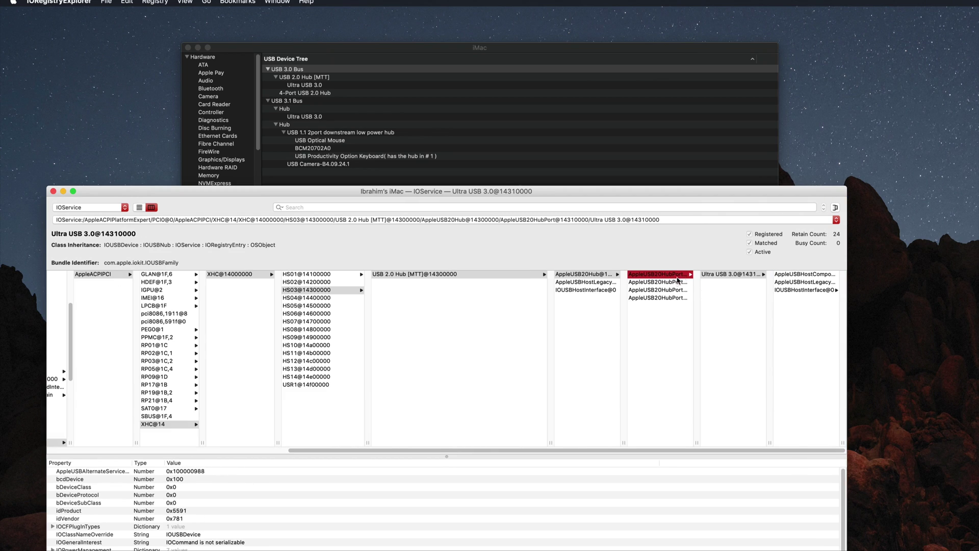
- Recheck the hub entry under HS03 and trace HS04 through USB 2.0 Hub [MTT] to its first hub port
{"action": "left_click", "coordinate": [345, 290]}
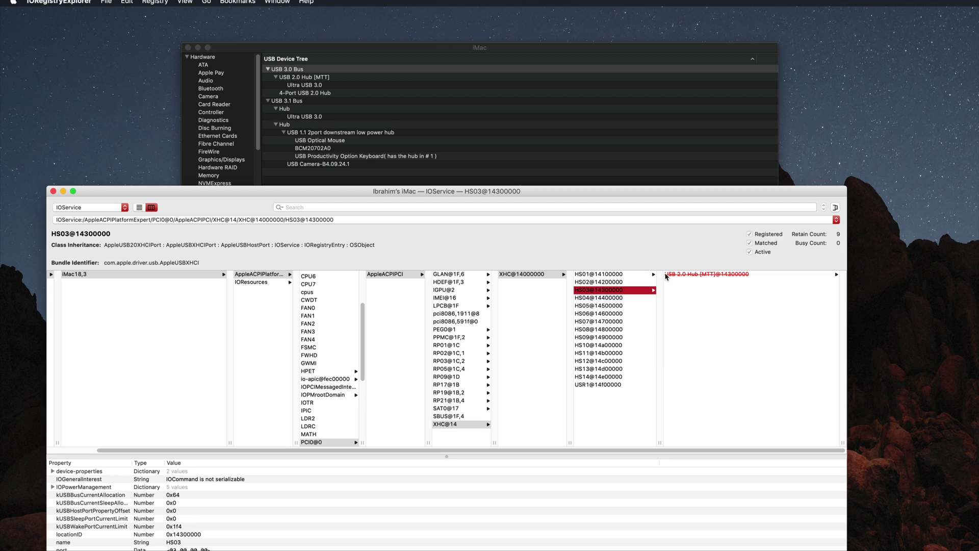
{"action": "mouse_move", "coordinate": [666, 276]}
{"action": "left_click", "coordinate": [617, 299]}
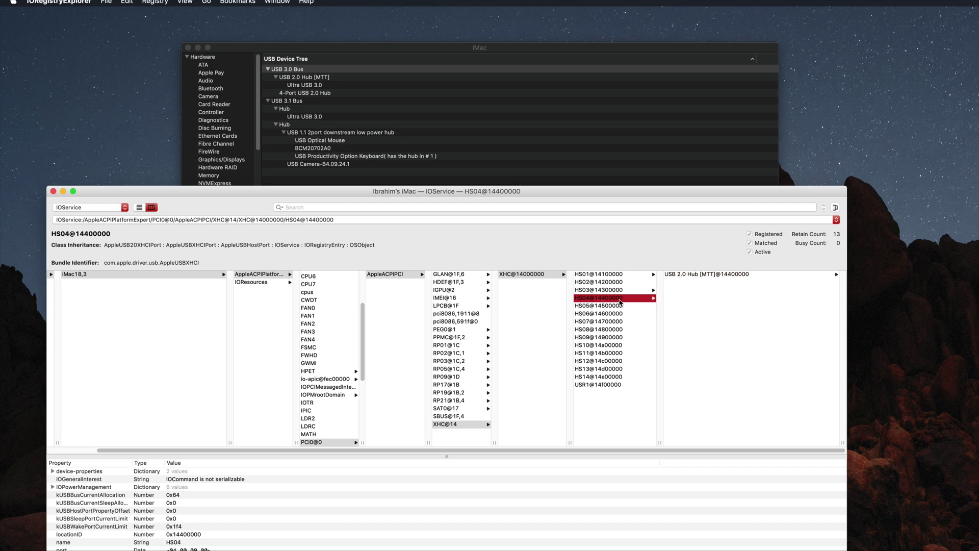
{"action": "left_click", "coordinate": [702, 275]}
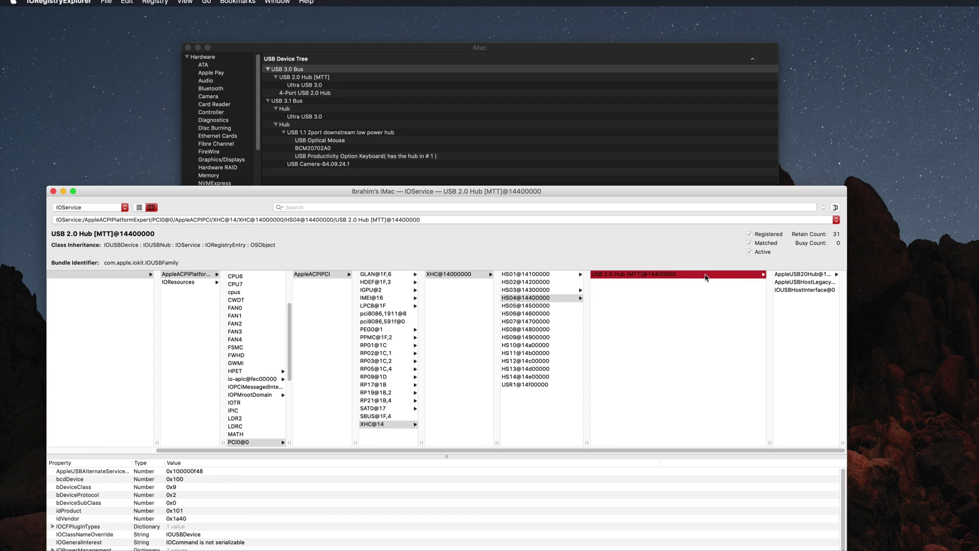
{"action": "left_click", "coordinate": [811, 277]}
{"action": "left_click", "coordinate": [810, 274]}
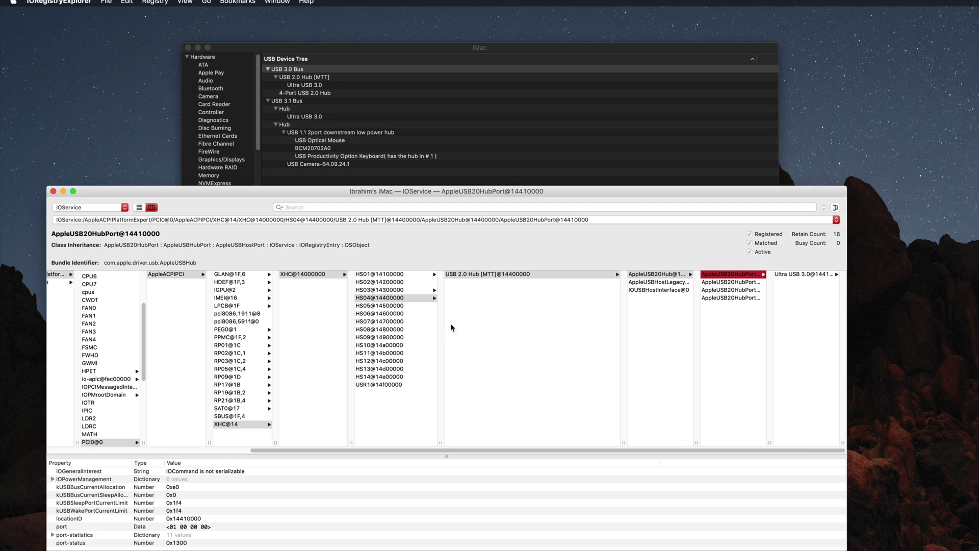
{"action": "left_click", "coordinate": [401, 299]}
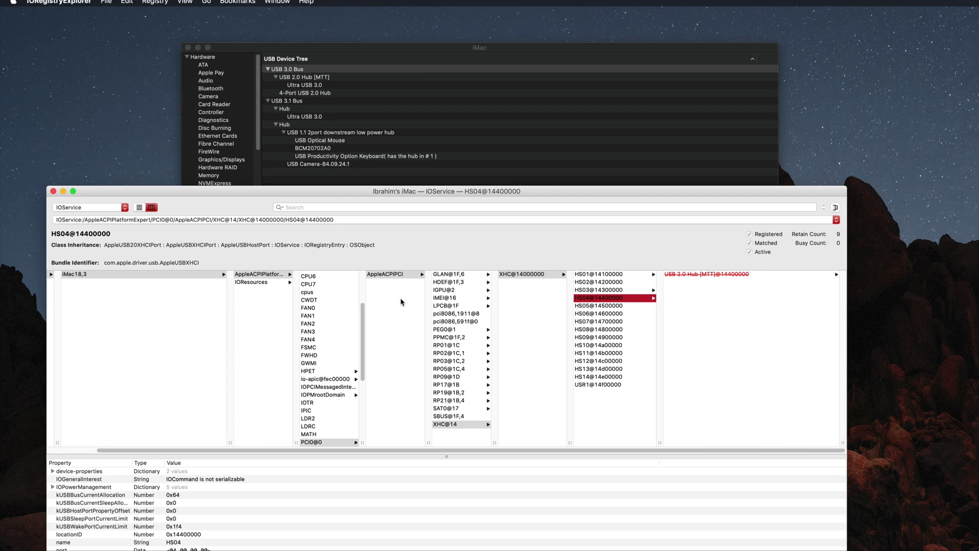
- Inspect the hub entry under HS06 and expand the USB 2.0 Hub [MTT] under HS05
{"action": "left_click", "coordinate": [633, 315]}
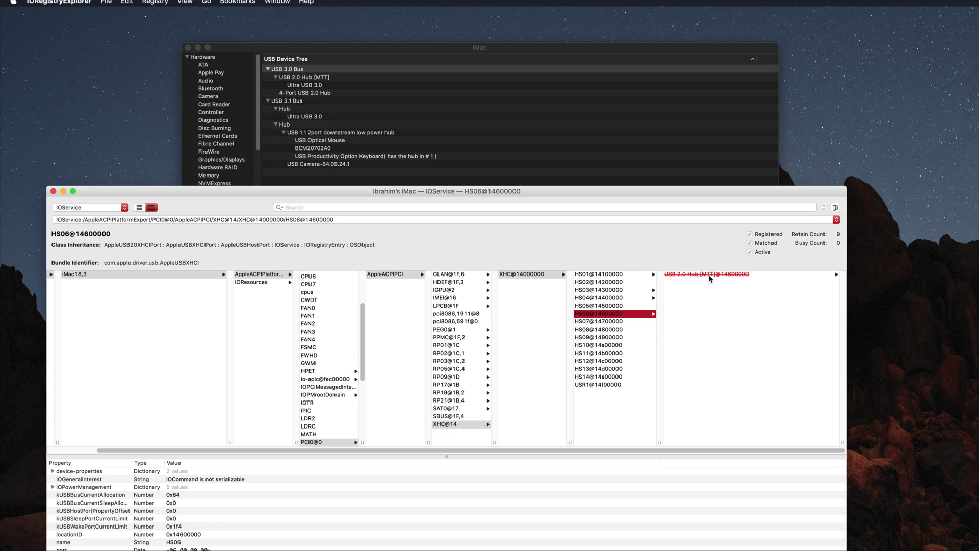
{"action": "mouse_move", "coordinate": [710, 278]}
{"action": "mouse_move", "coordinate": [610, 316]}
{"action": "left_click", "coordinate": [637, 306]}
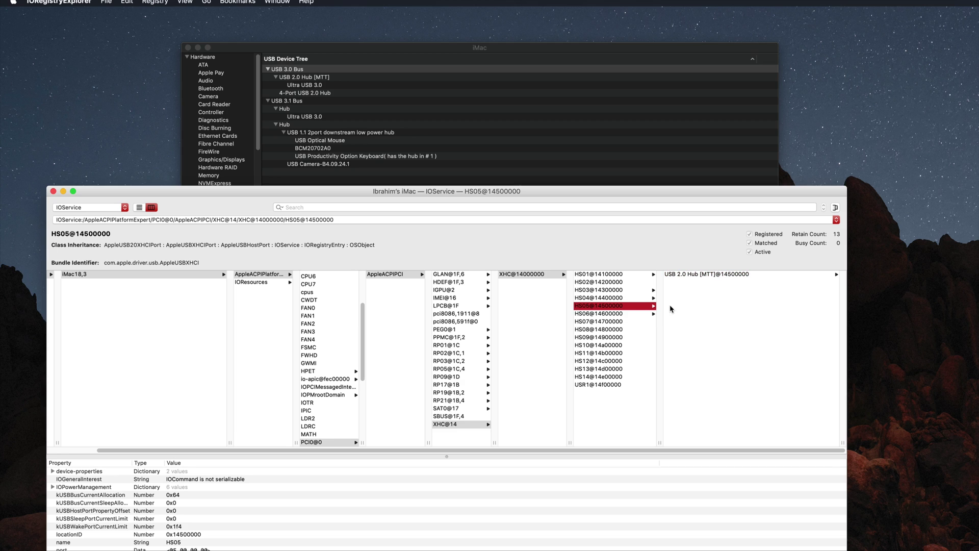
{"action": "left_click", "coordinate": [790, 276]}
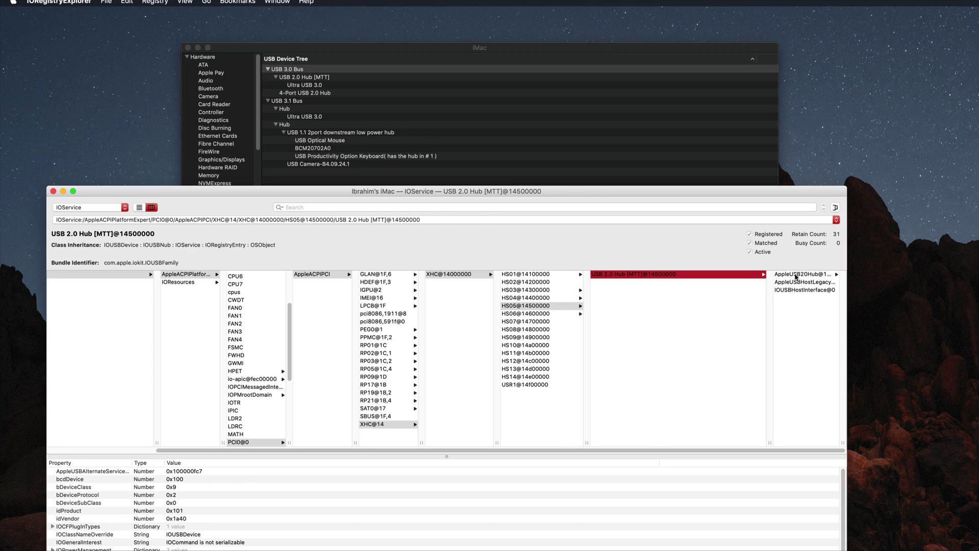
{"action": "left_click", "coordinate": [794, 275]}
- Check ports HS07 and HS02 for connected devices and select the active USB 2.0 Hub [MTT] under HS06
{"action": "left_click", "coordinate": [477, 322]}
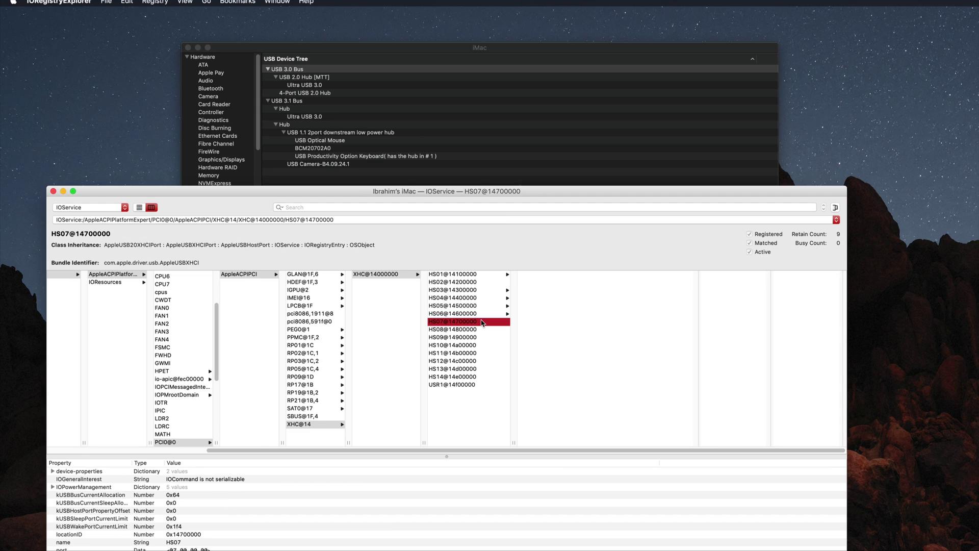
{"action": "scroll", "coordinate": [483, 322], "scroll_direction": "left", "scroll_amount": 5}
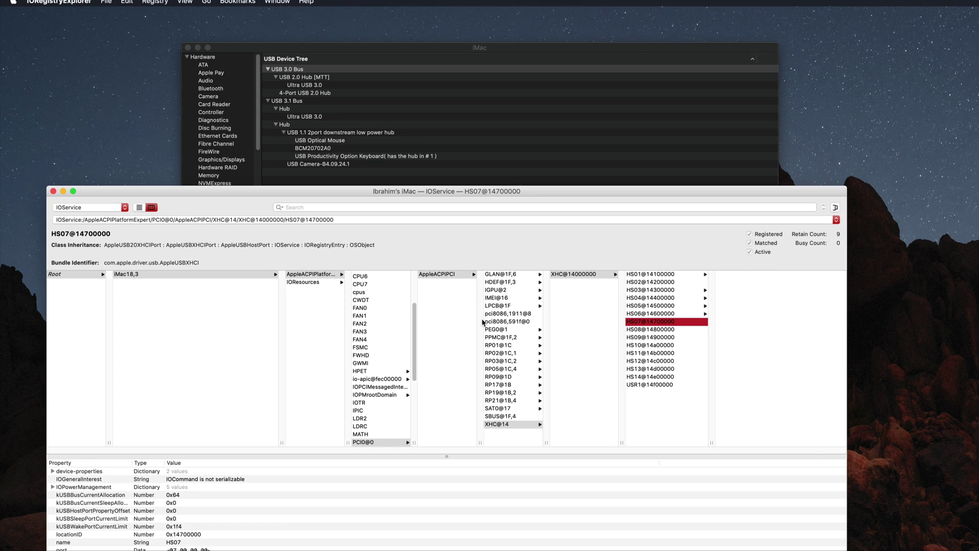
{"action": "left_click", "coordinate": [683, 282]}
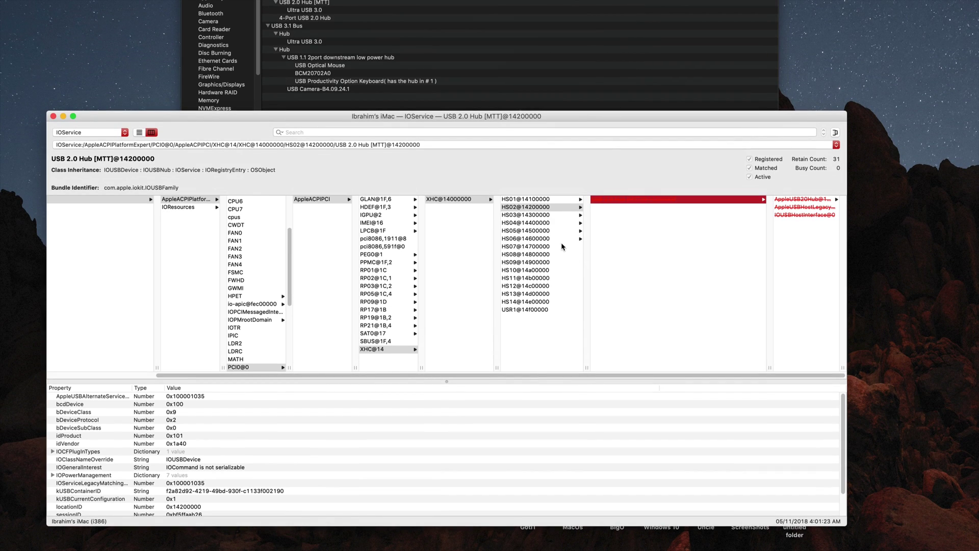
{"action": "left_click", "coordinate": [536, 239]}
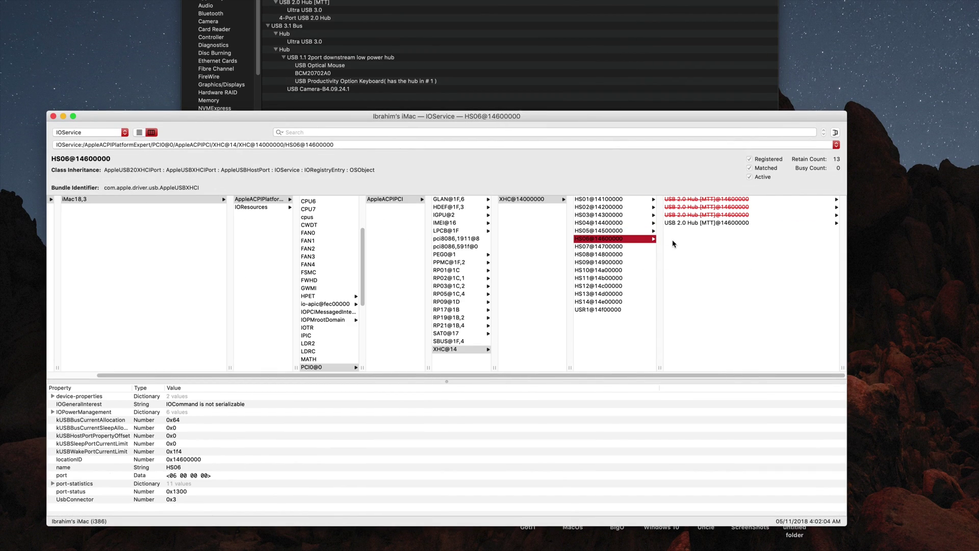
{"action": "left_click", "coordinate": [696, 223]}
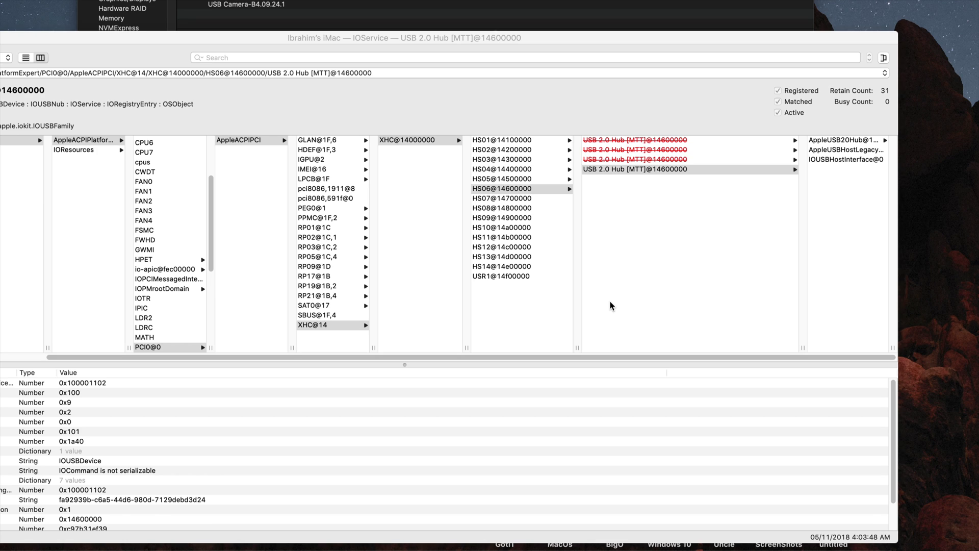
- Review the full XHC port list from HS01 to USR1 and recheck the hubs under HS06
{"action": "left_click", "coordinate": [524, 144]}
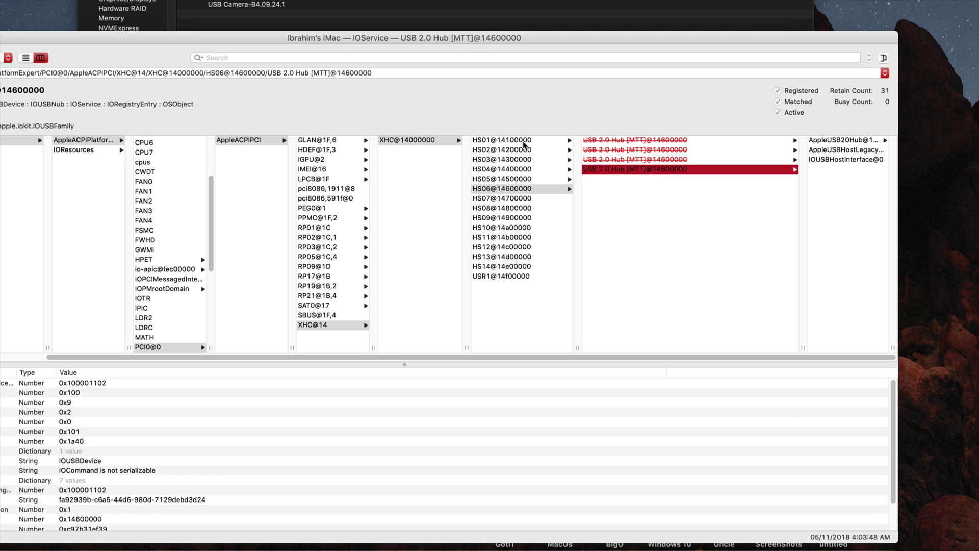
{"action": "left_click", "coordinate": [526, 141]}
{"action": "left_click", "coordinate": [531, 155]}
{"action": "left_click", "coordinate": [541, 141]}
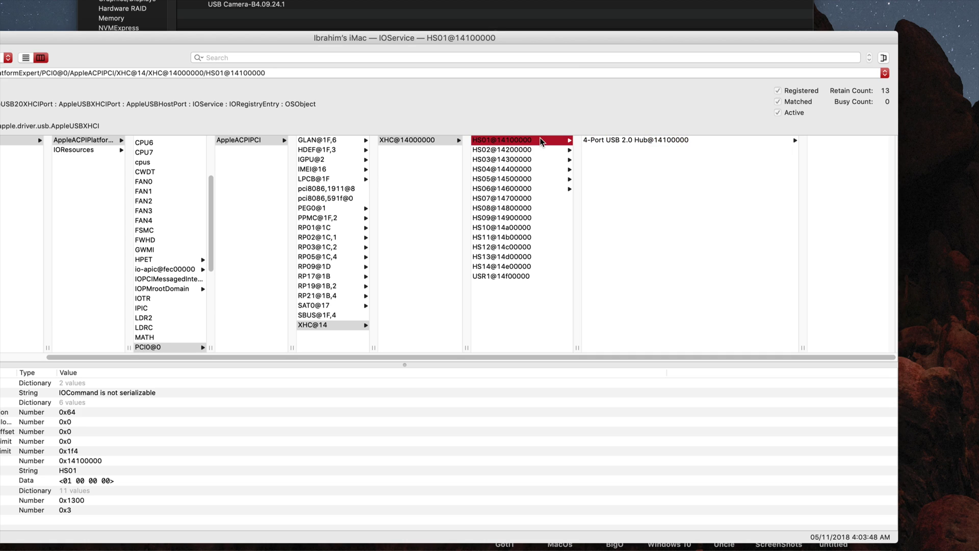
{"action": "key", "text": "Page_Down"}
{"action": "key", "text": "Page_Up"}
{"action": "key", "text": "Page_Down"}
{"action": "key", "text": "Page_Up"}
{"action": "key", "text": "Page_Down"}
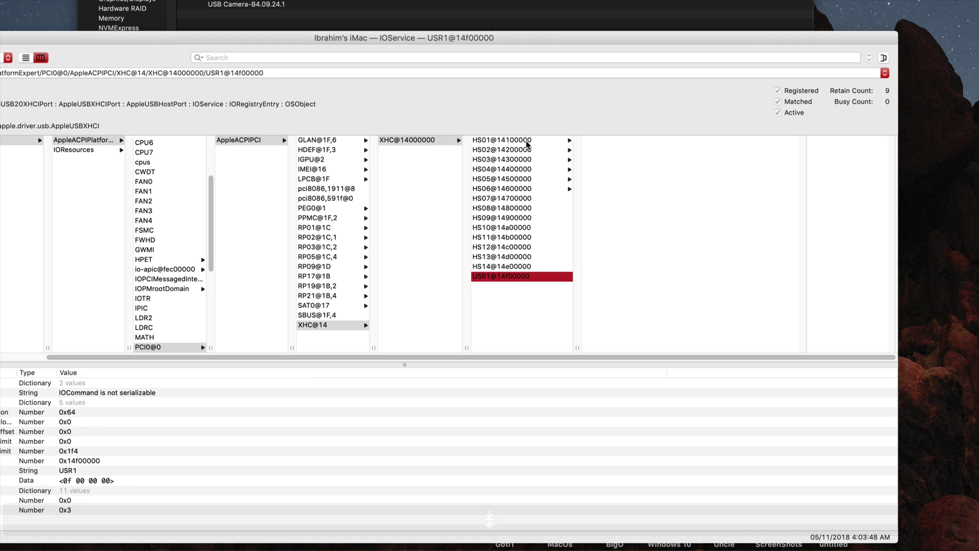
{"action": "left_click", "coordinate": [528, 143]}
{"action": "left_click", "coordinate": [531, 192]}
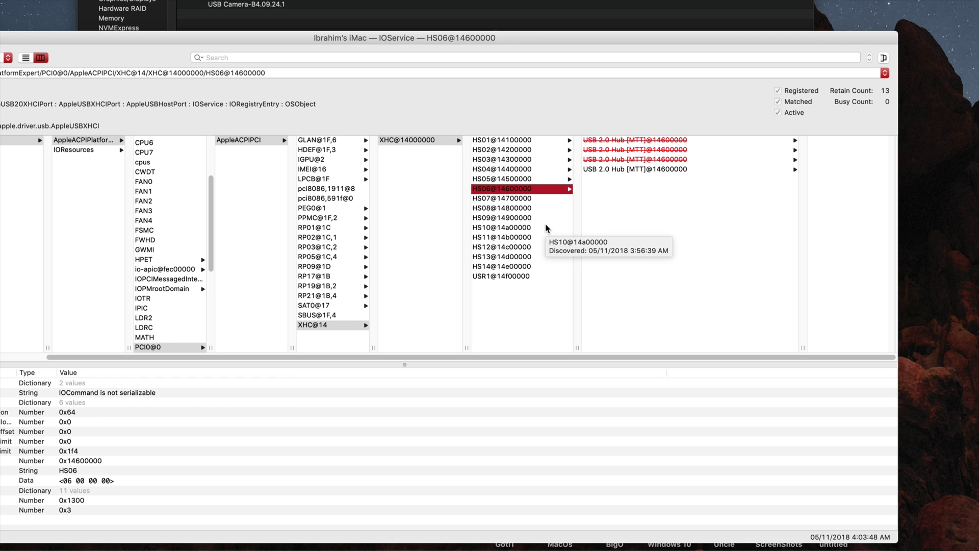
- Select port HS01 and capture a screenshot of the registry area showing the XHC port list
{"action": "left_click", "coordinate": [475, 143]}
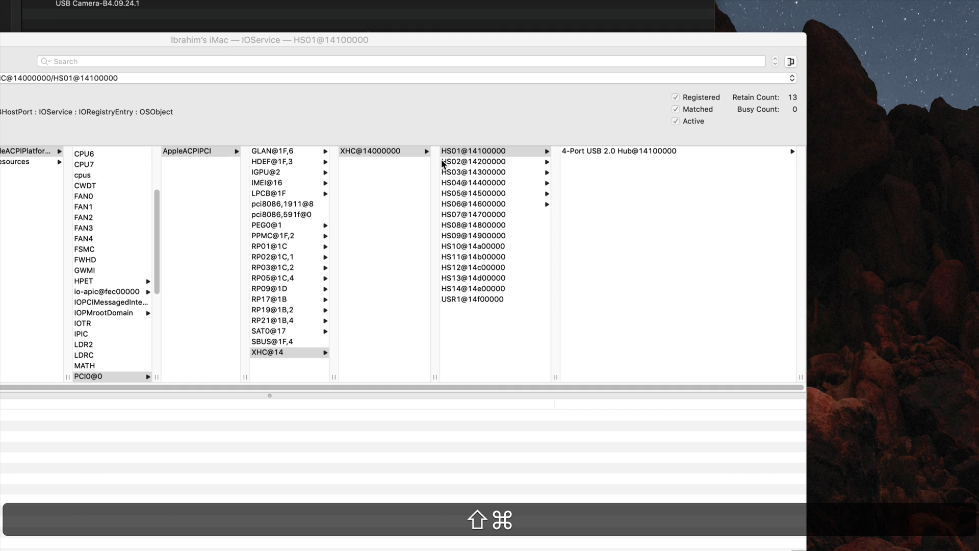
{"action": "key", "text": "shift+super+4"}
{"action": "left_click_drag", "start_coordinate": [35, 37], "coordinate": [808, 462]}
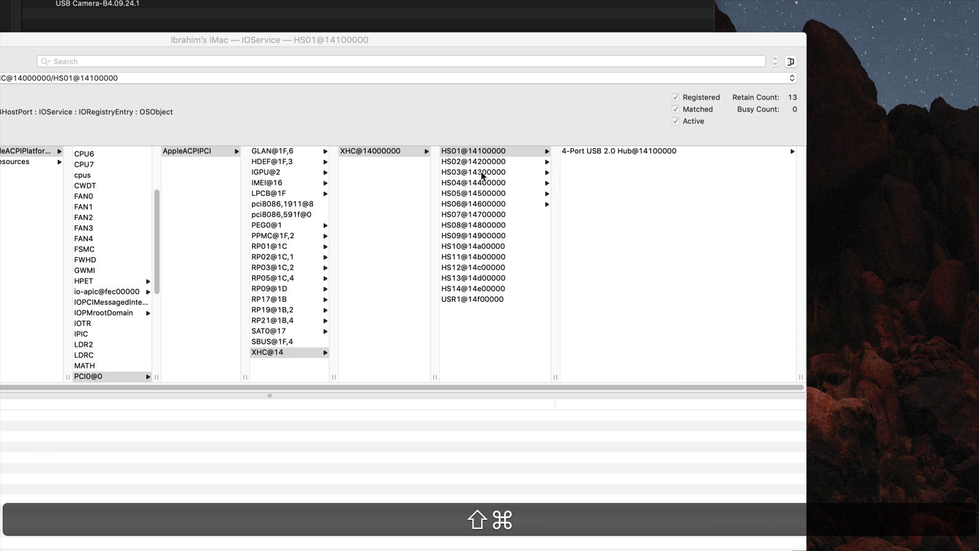